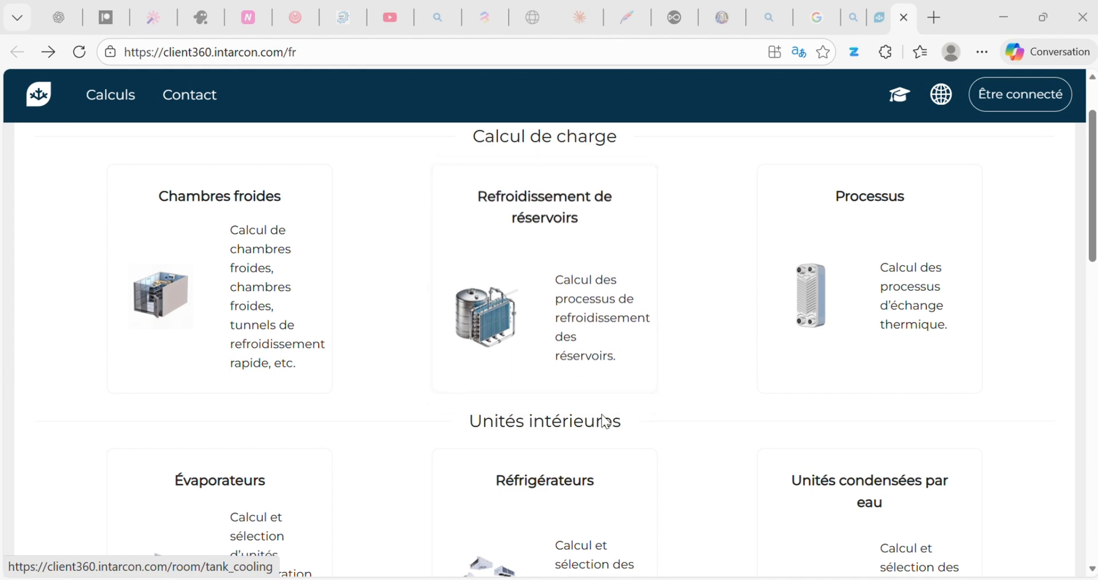
Step: Close the open calculator page, search Bing for intarcon, and open the French INTARCON website from the results
left_click(908, 20)
left_click(903, 18)
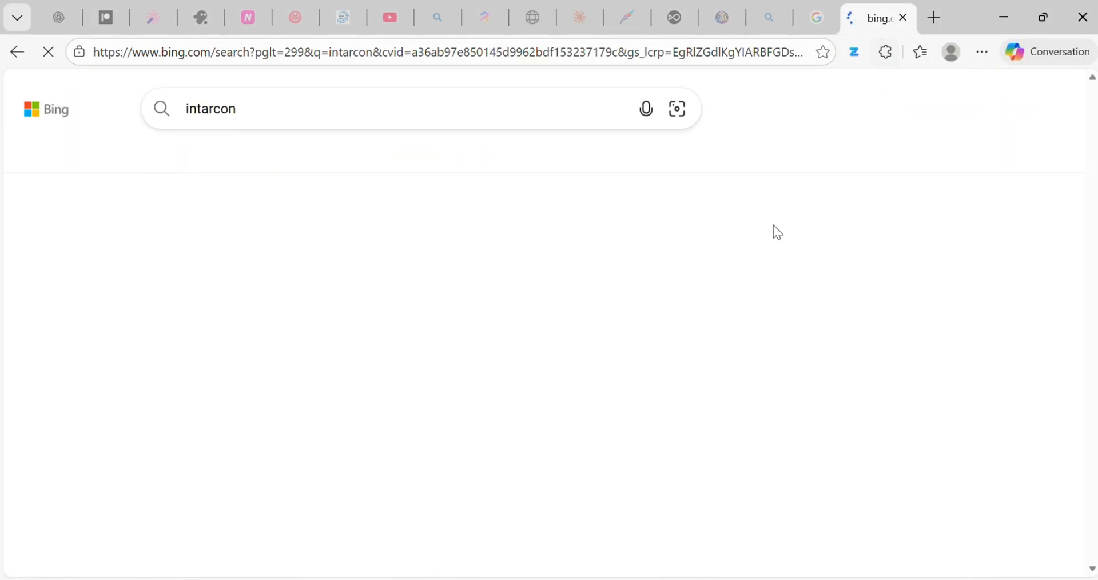
left_click(405, 100)
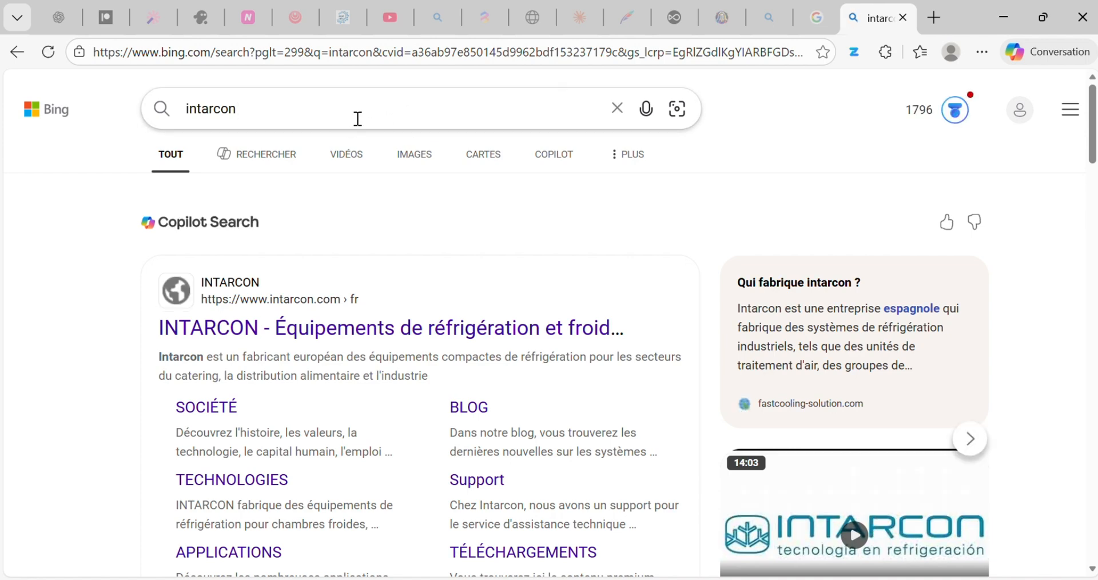
key("Return")
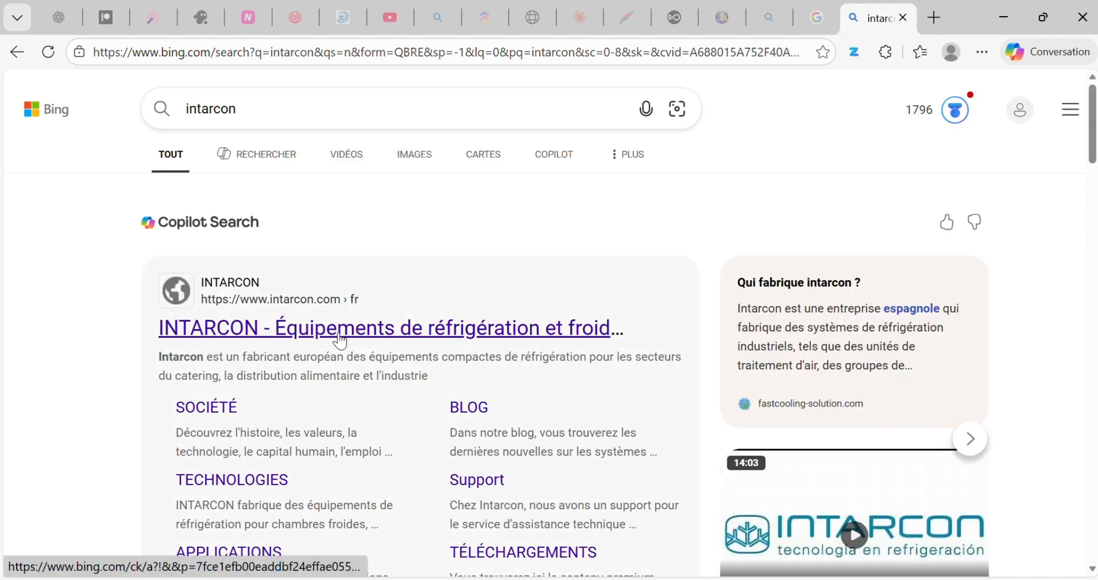
left_click(404, 332)
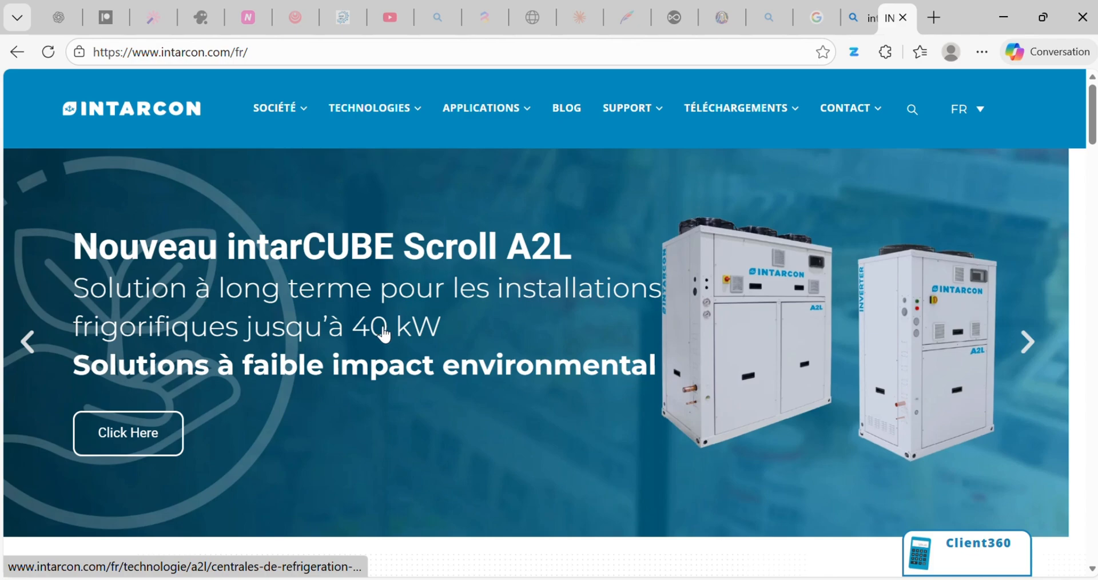
Step: Open the Client360 online refrigeration calculator through the website's "Logiciel de calcul" section
scroll(389, 327, "down", 5)
scroll(392, 326, "up", 5)
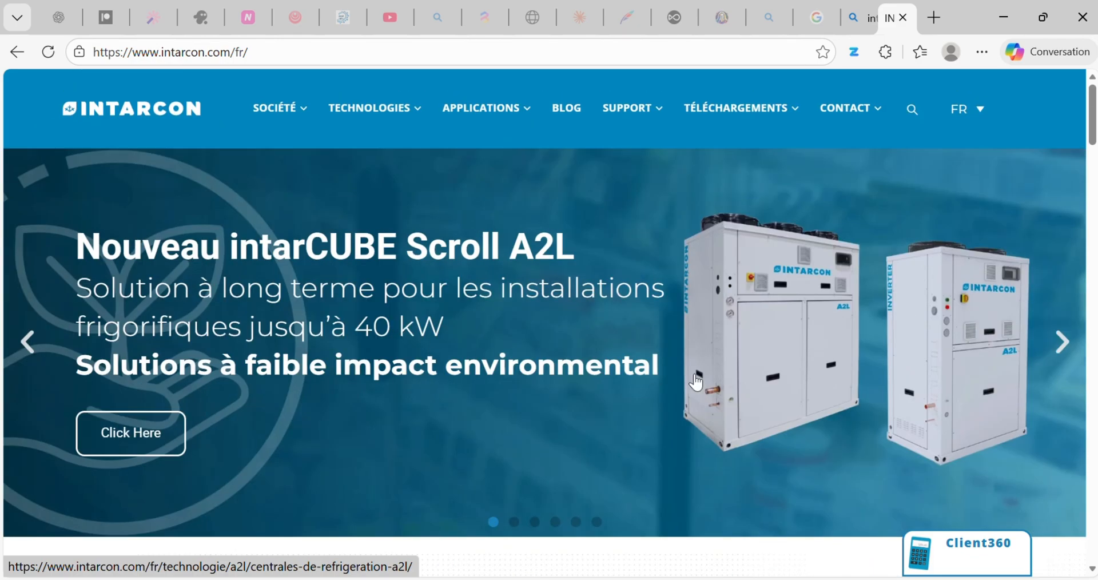
left_click_drag(1091, 120, 1062, 461)
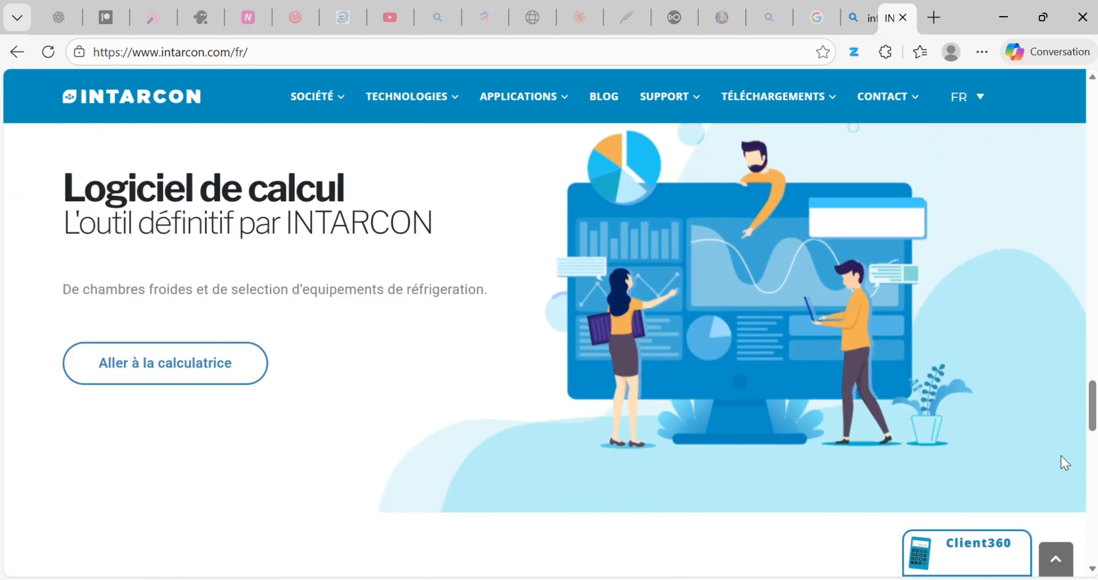
left_click(220, 367)
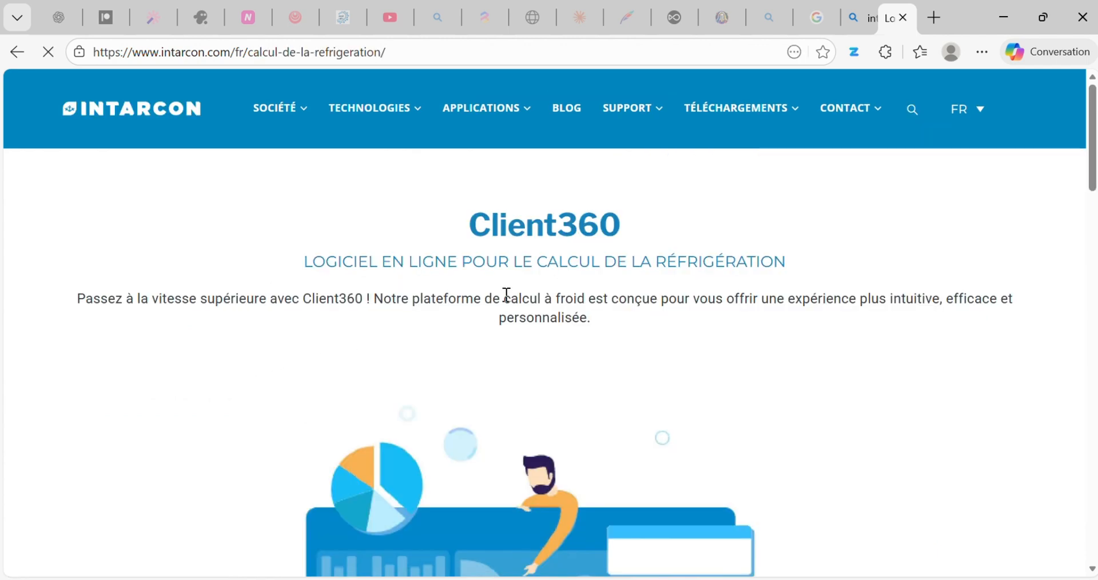
scroll(507, 296, "down", 5)
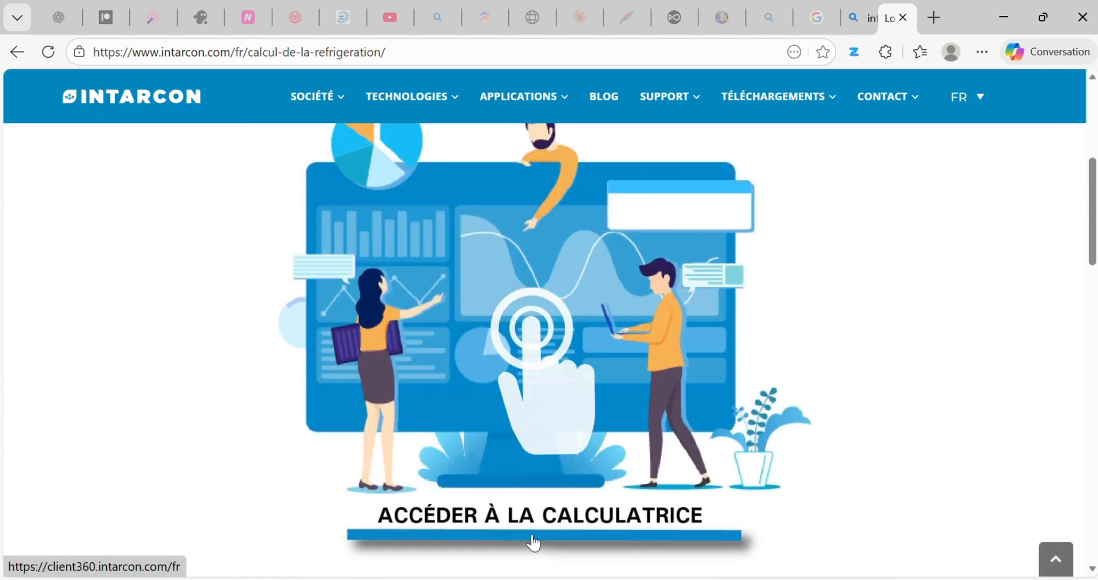
left_click(554, 521)
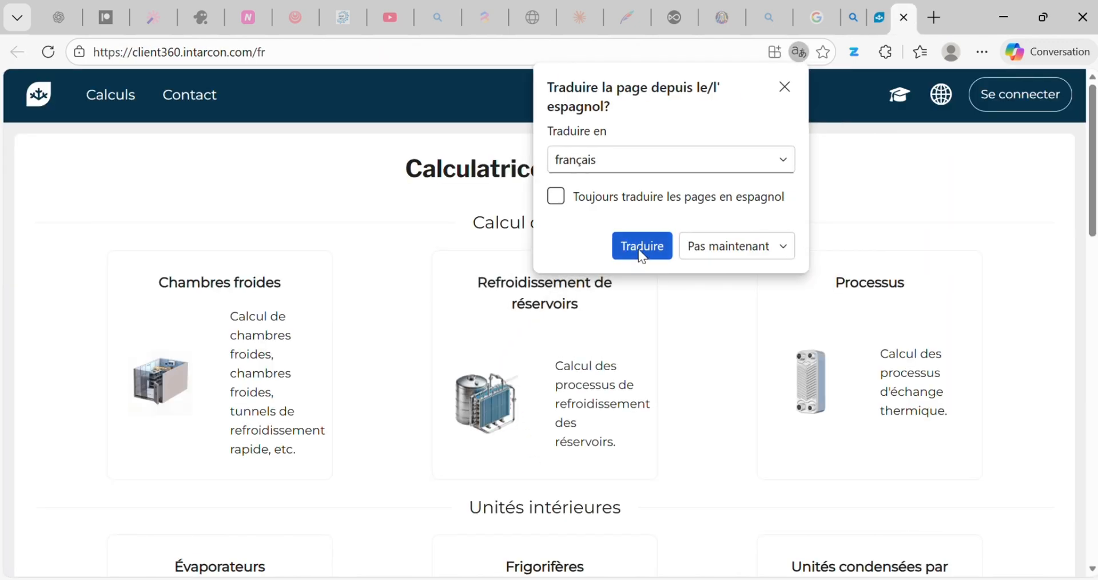
Step: Translate the calculator page into French and open the Processus heat exchange calculation
left_click(642, 246)
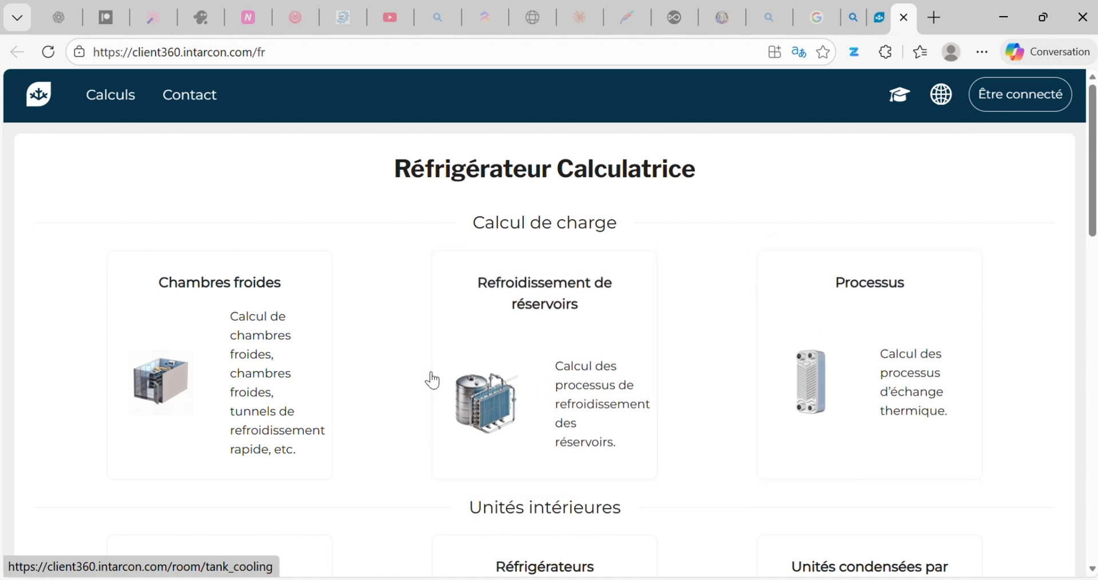
left_click(877, 364)
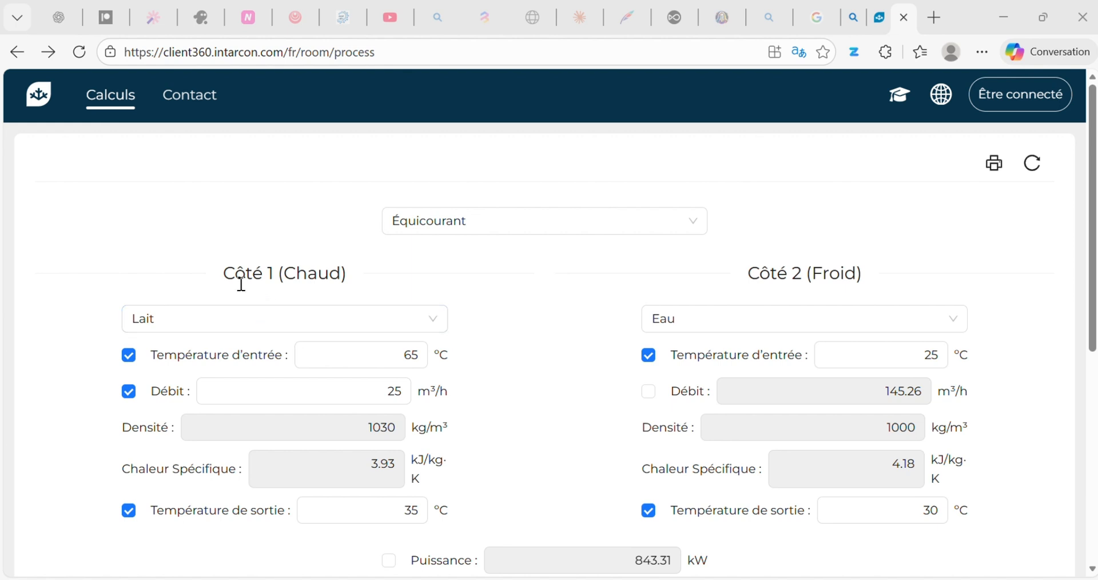
Step: Examine the hot-side fluid choices, the input fields of both sides, the exchanger diagram and the temperature graph
left_click(430, 318)
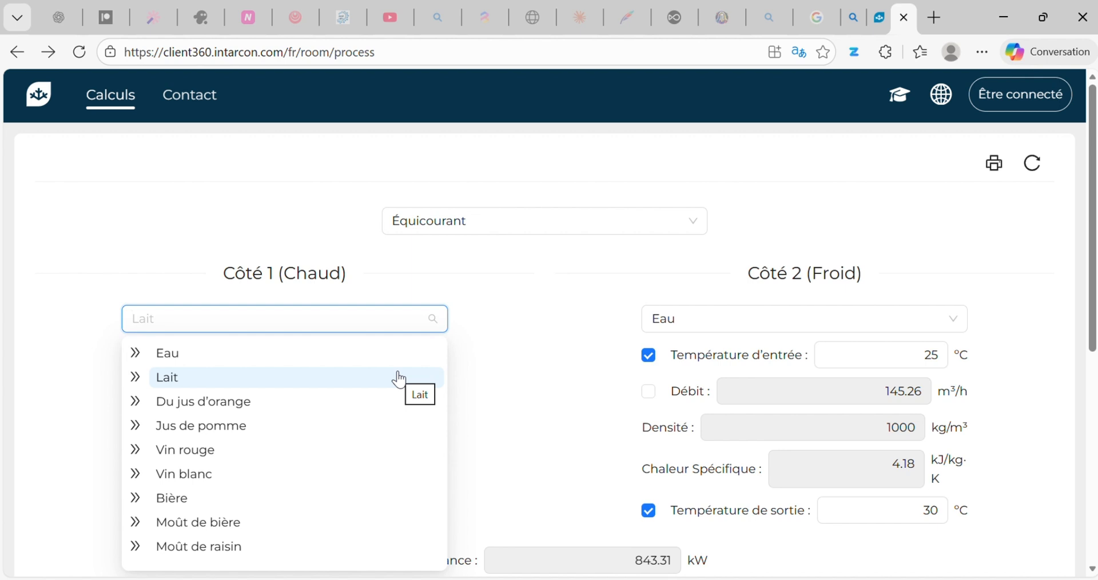
left_click(512, 330)
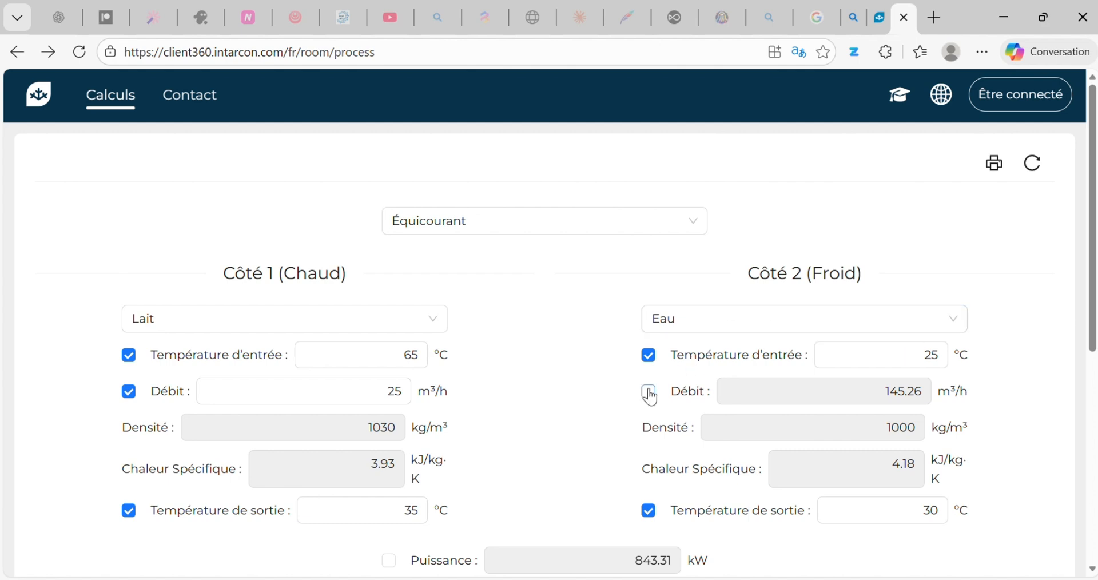
scroll(648, 391, "down", 3)
scroll(653, 366, "down", 4)
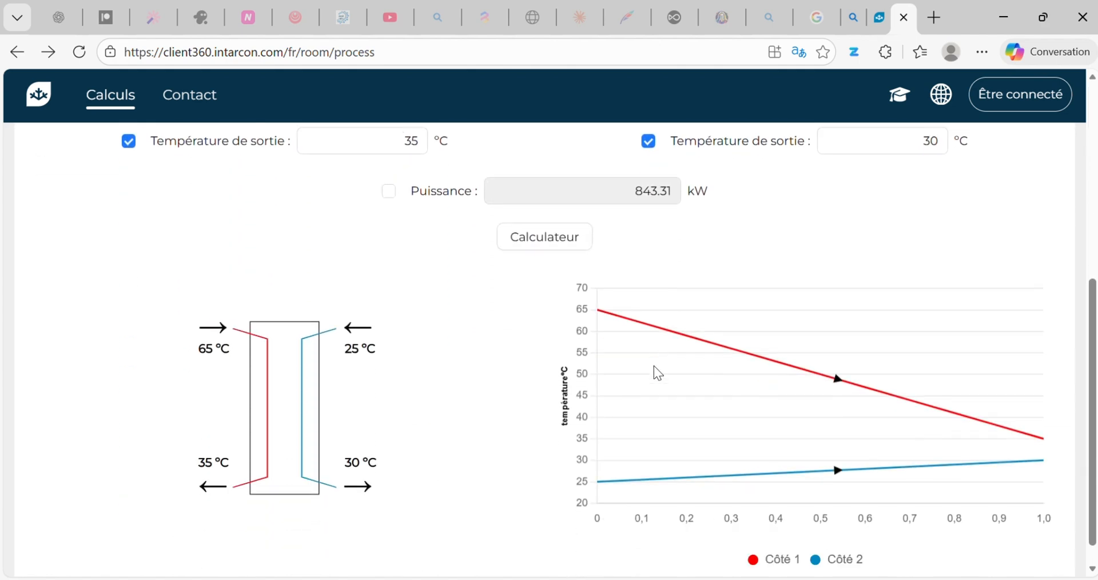
scroll(654, 365, "up", 2)
scroll(654, 365, "up", 5)
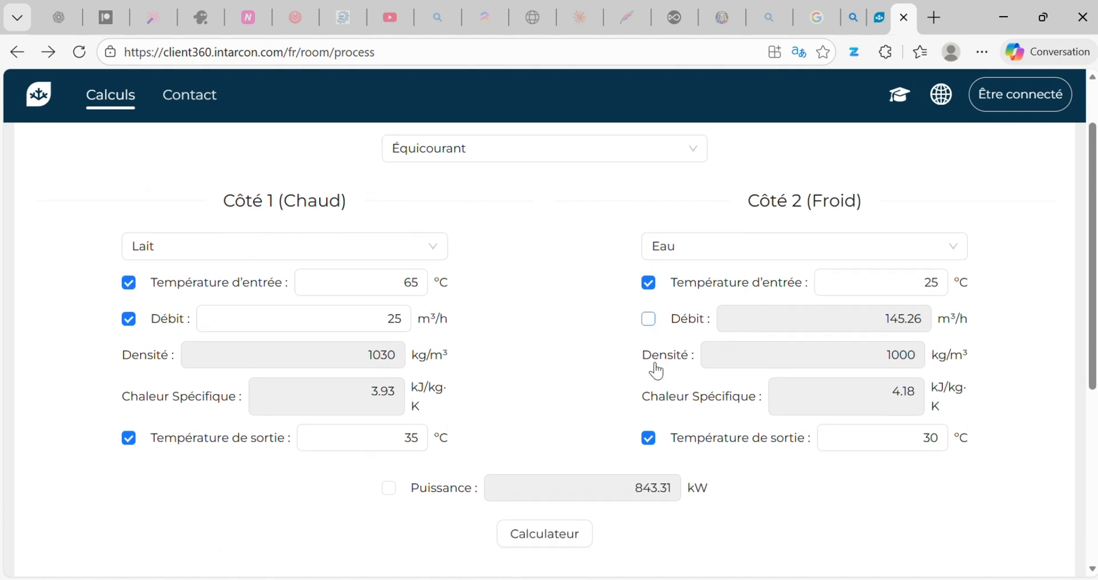
scroll(654, 401, "down", 7)
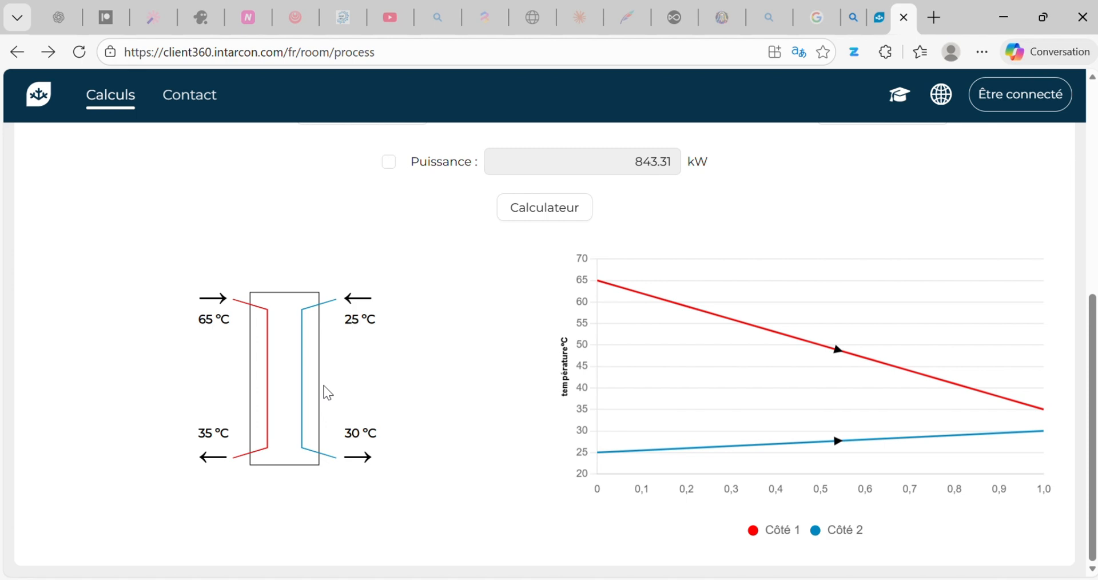
scroll(328, 392, "up", 7)
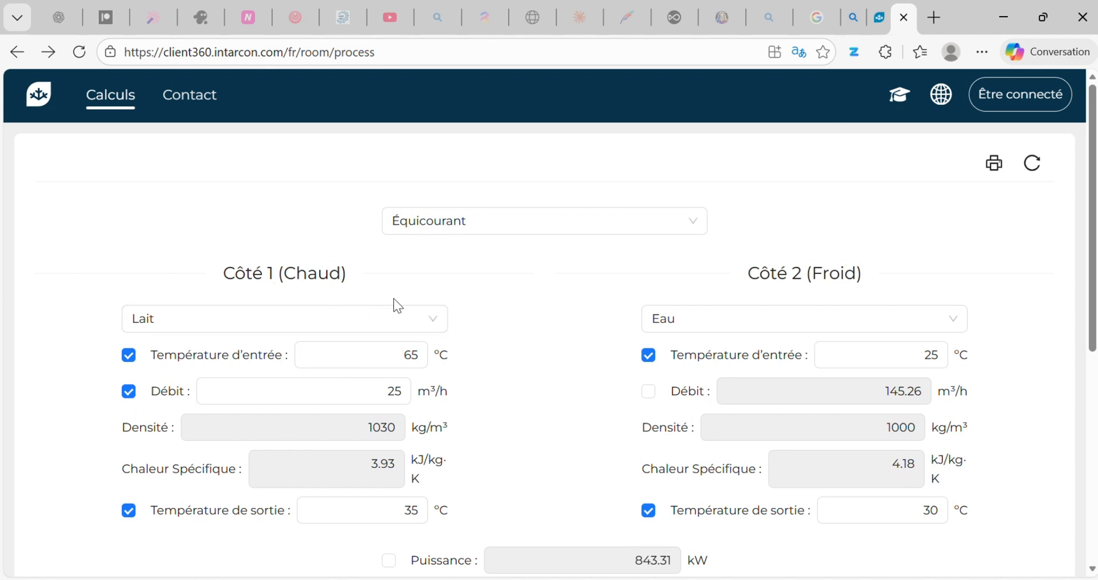
left_click(427, 318)
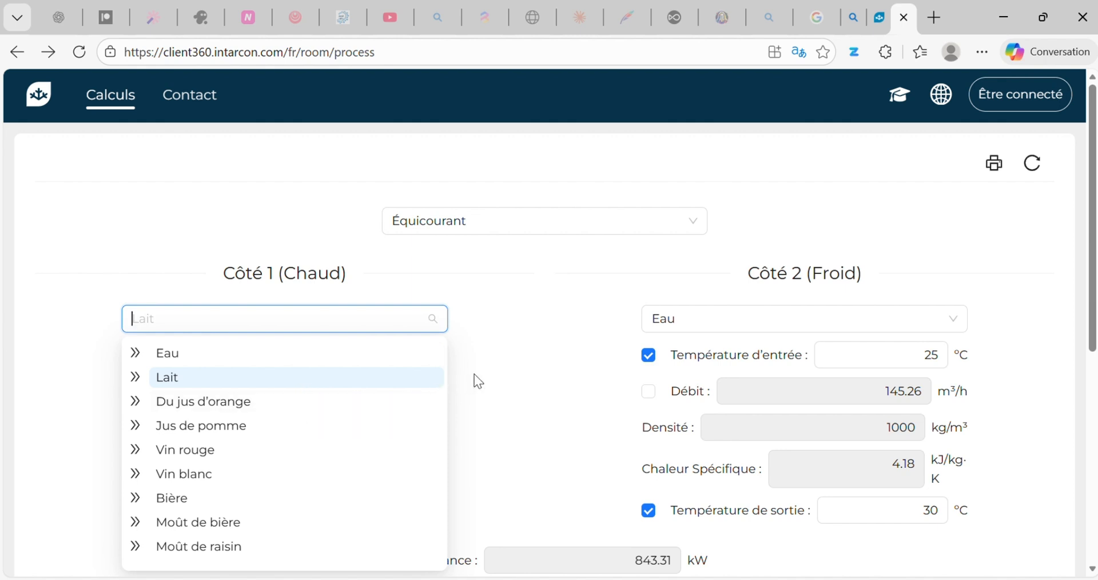
left_click(517, 359)
Step: Set the inlet temperature of the milk on the hot side to 35 °C
left_click(395, 360)
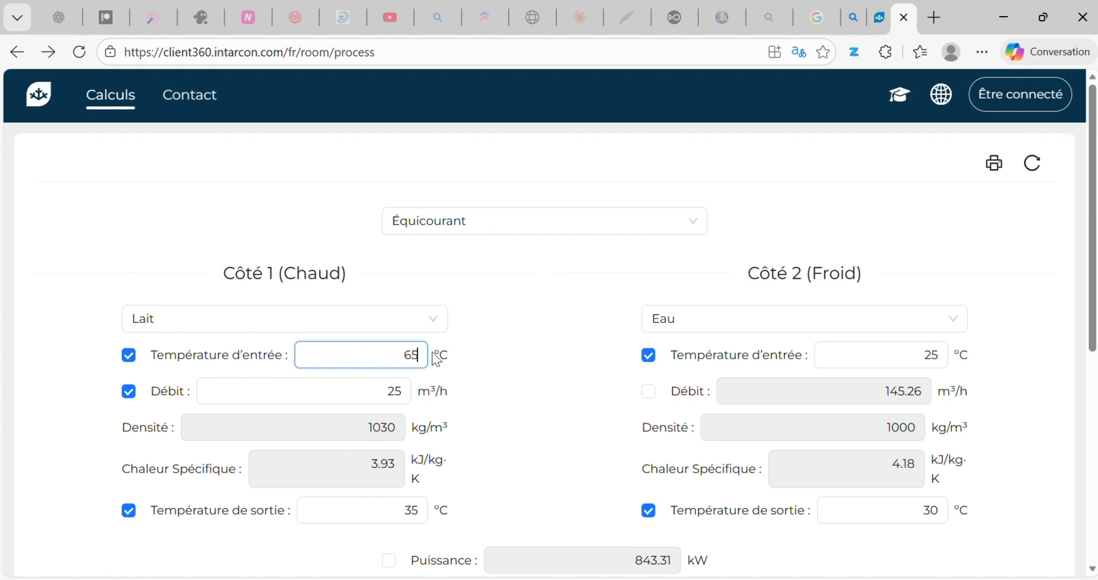
key("BackSpace")
key("BackSpace")
type("35")
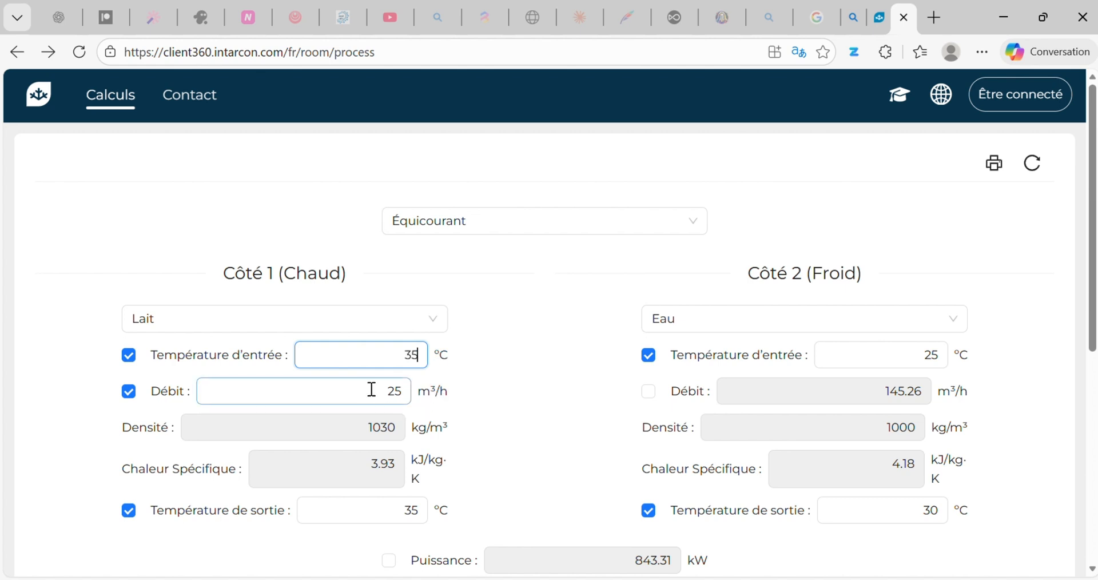
Step: Set the outlet temperature of the milk on the hot side to 20 °C
scroll(378, 397, "down", 1)
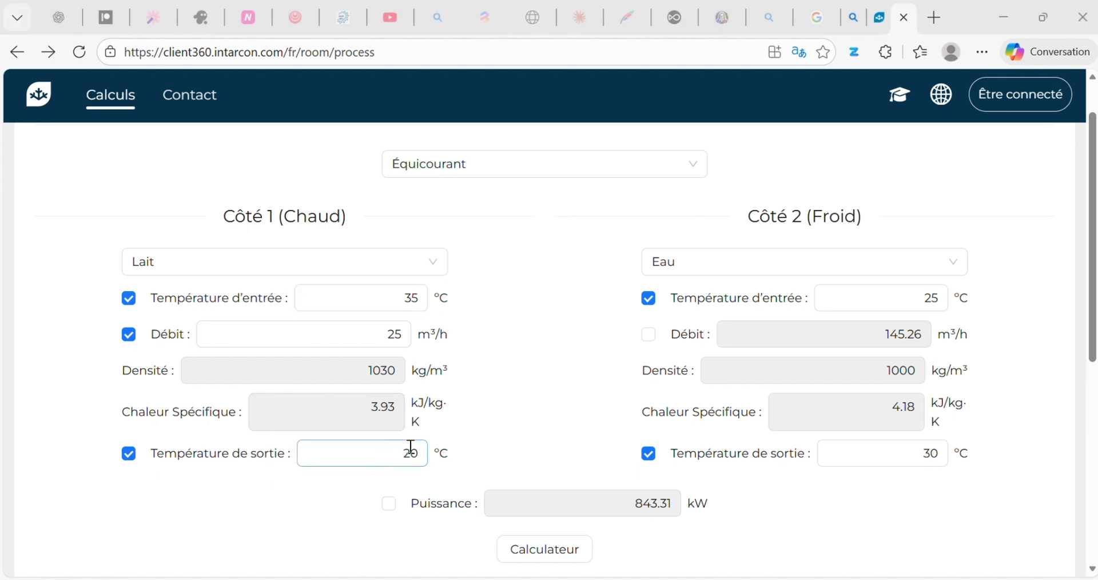
left_click(427, 451)
key("BackSpace")
key("BackSpace")
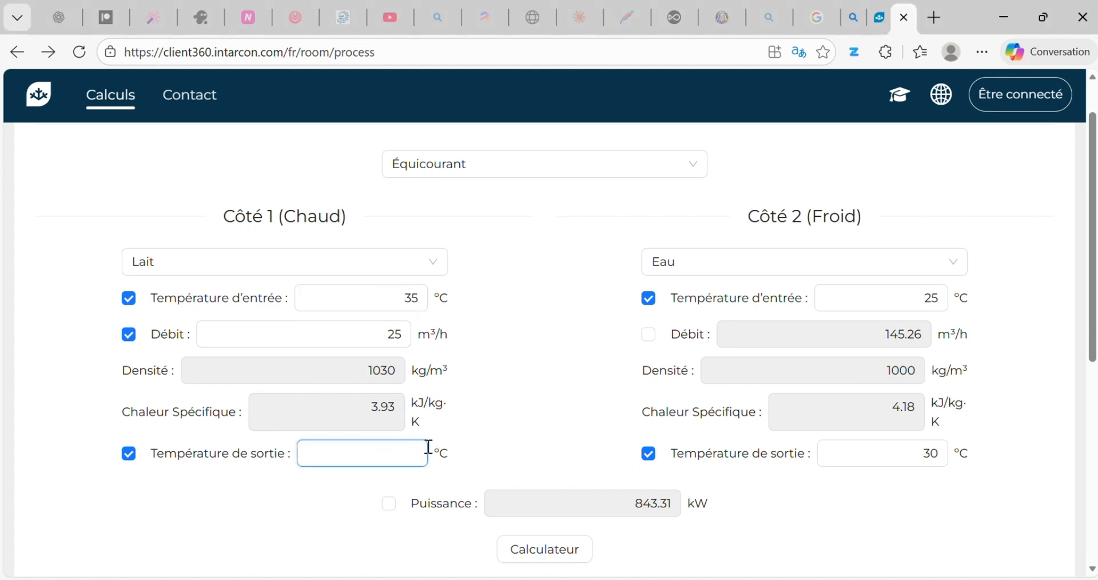
type("20")
left_click(485, 382)
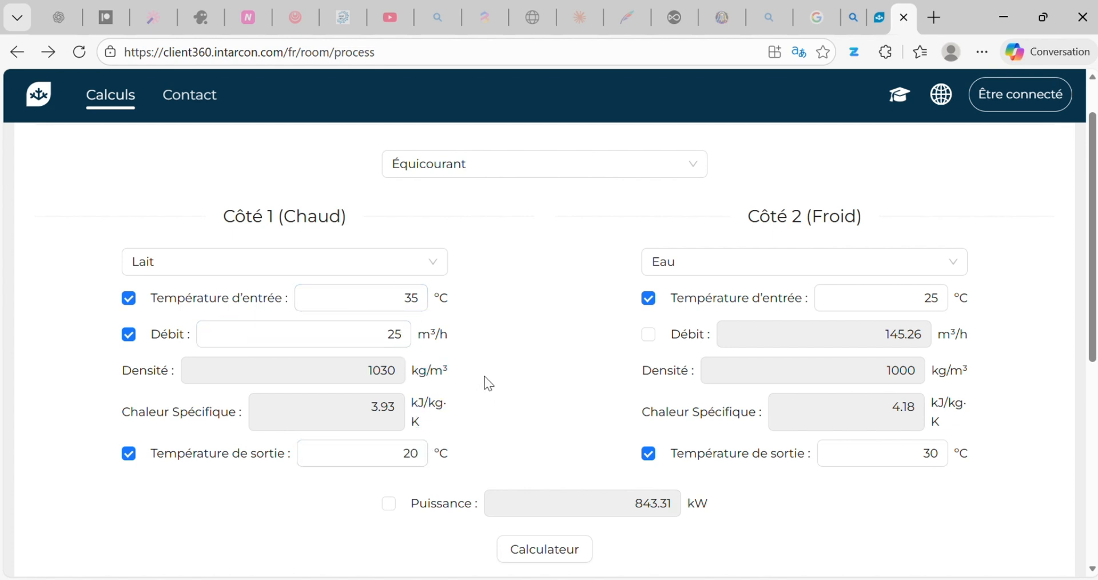
Step: Set the milk flow rate on the hot side to 50 m³/h
left_click(356, 325)
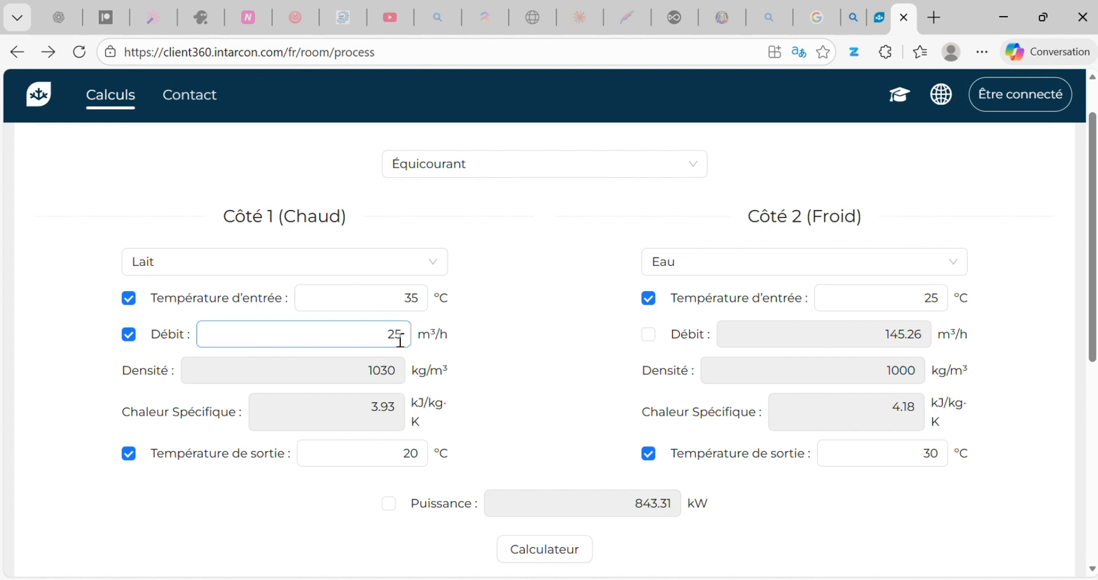
left_click(453, 350)
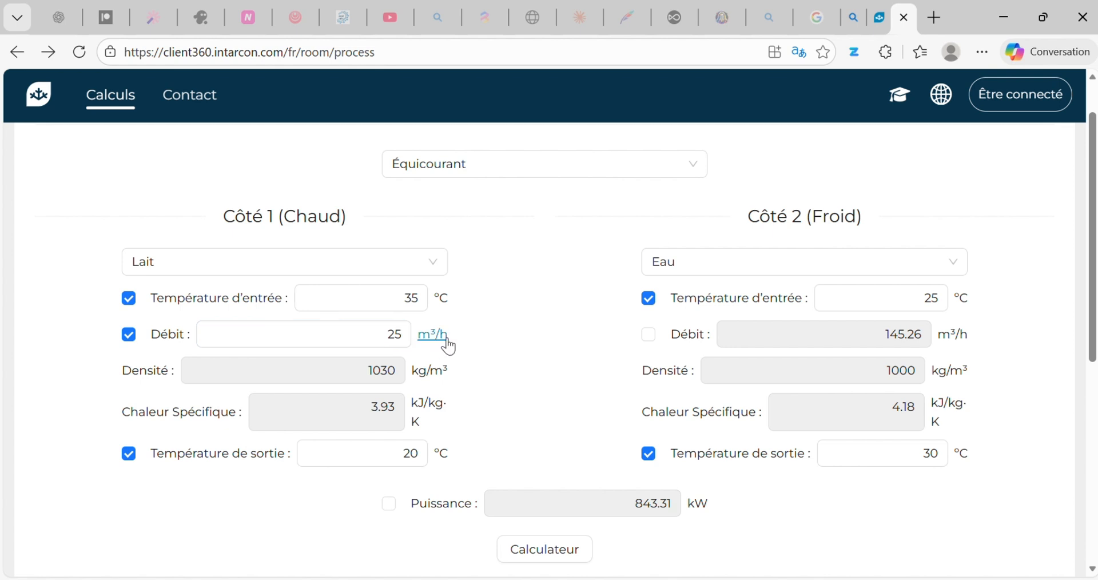
left_click(408, 335)
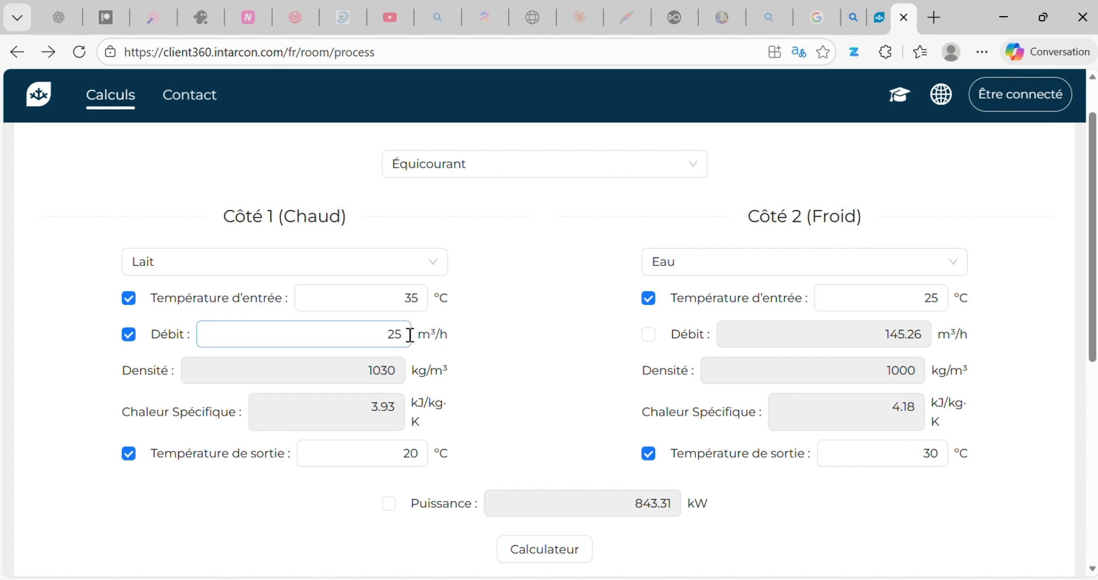
key("BackSpace")
key("BackSpace")
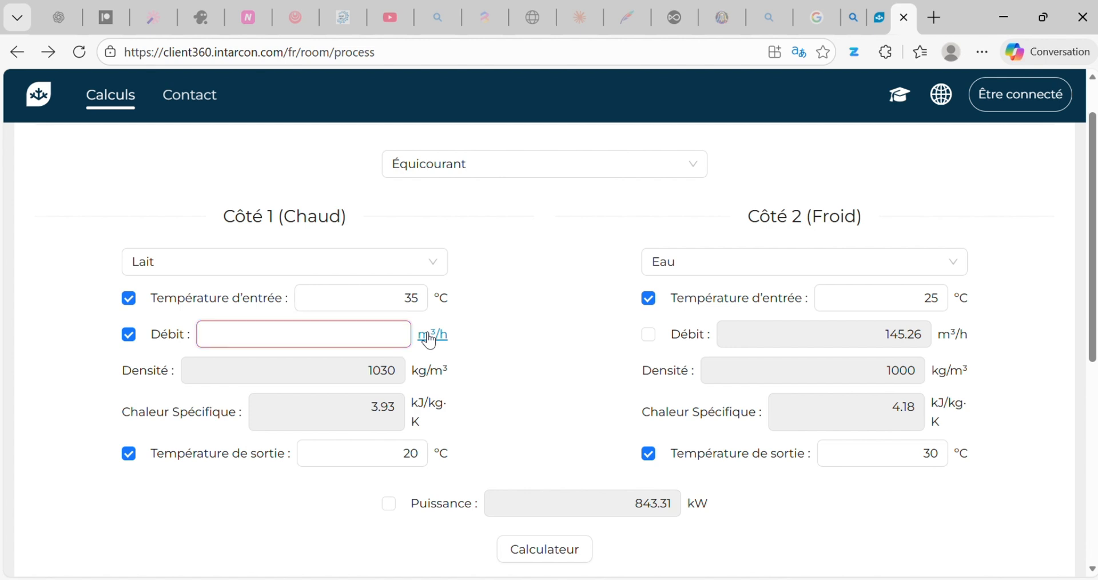
type("50")
left_click(354, 373)
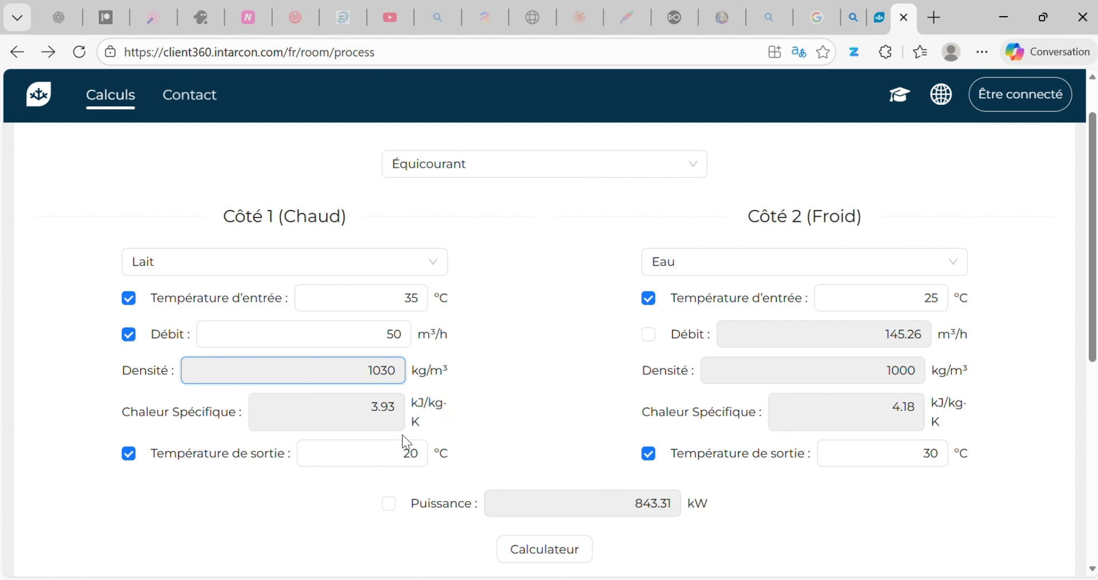
left_click(479, 346)
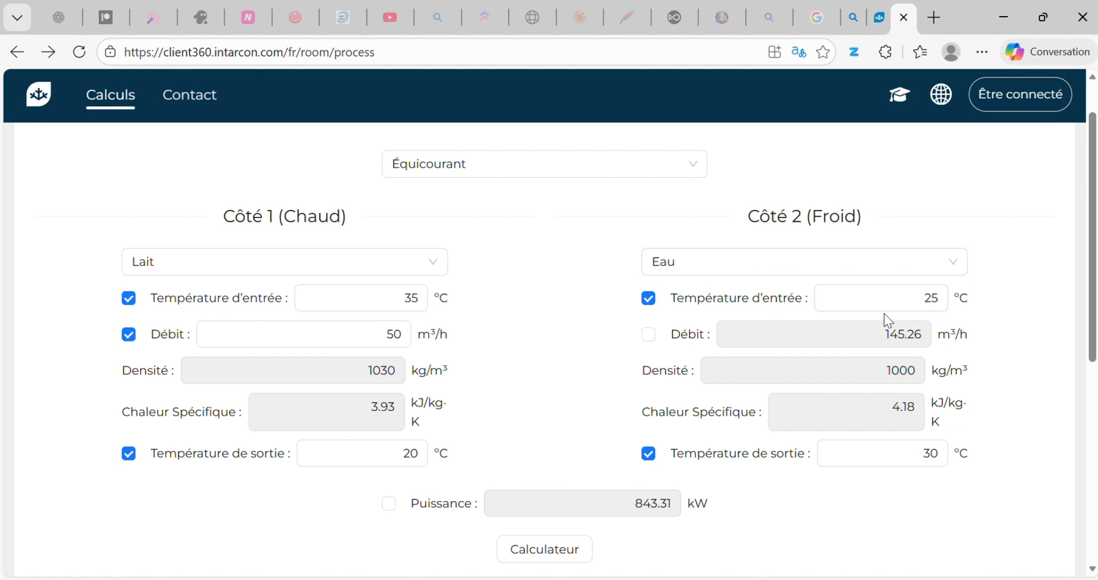
Step: Set the inlet temperature of the water on the cold side to 10 °C
left_click(934, 295)
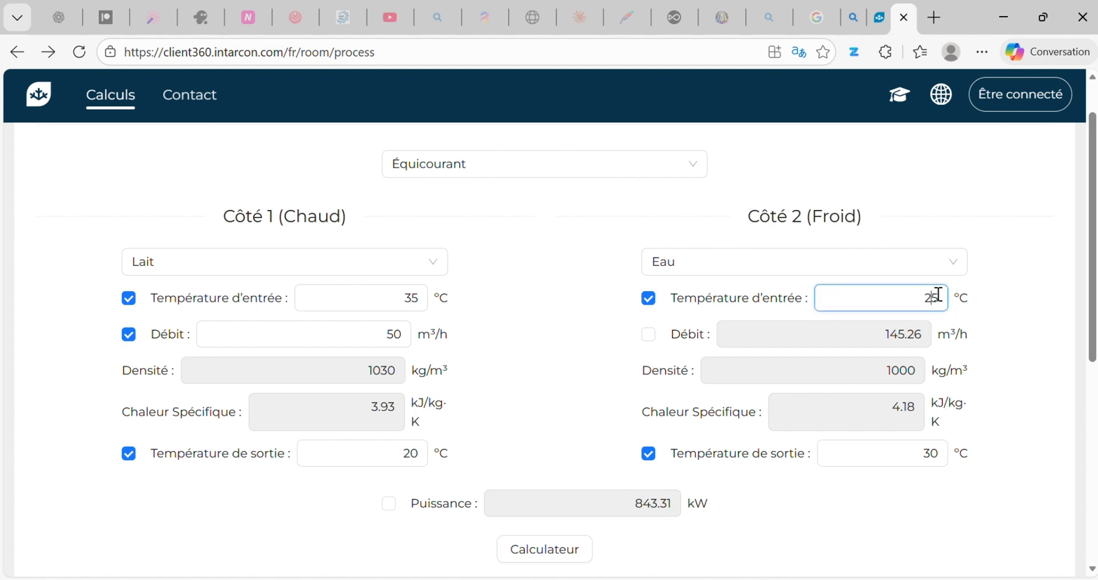
left_click(946, 295)
key("BackSpace")
key("BackSpace")
type("10")
Step: Deselect the cold-side outlet temperature as a given value and run the calculation
left_click(649, 454)
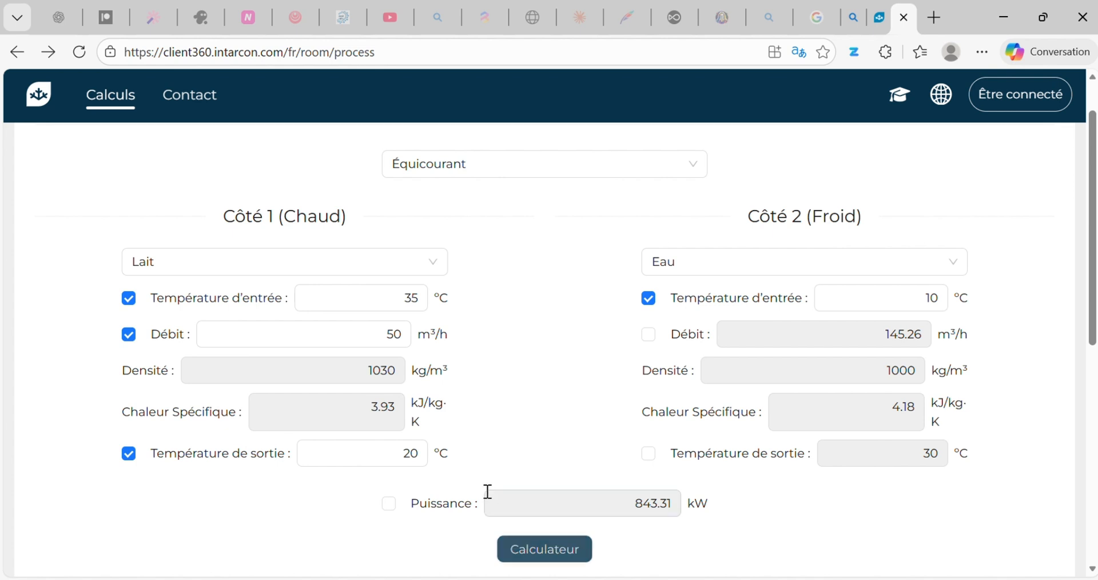
left_click(547, 553)
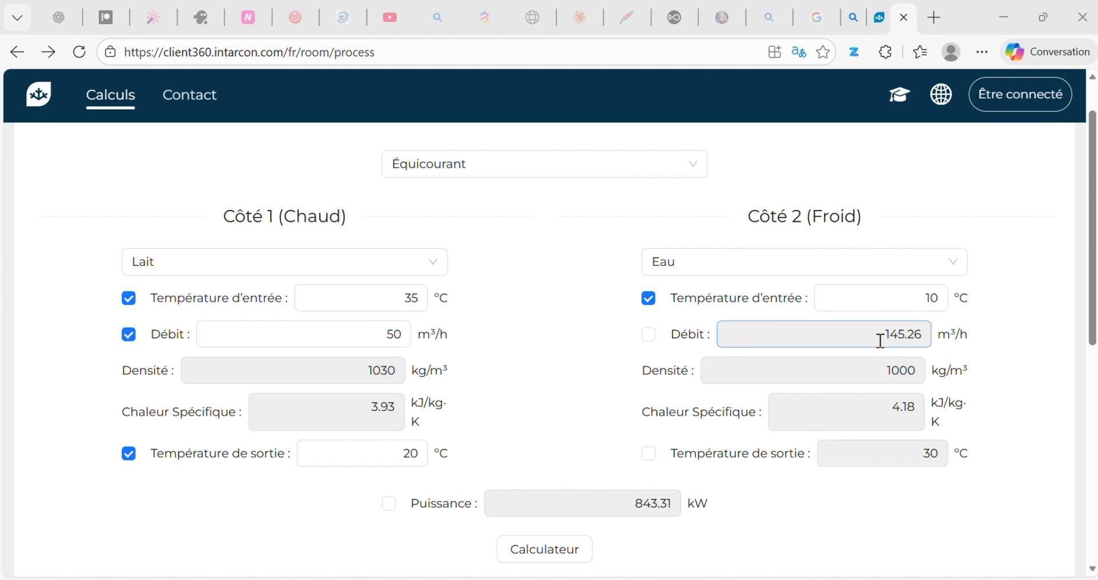
Step: Make the cold-side water flow rate a given value and set it to 80 m³/h
left_click(922, 332)
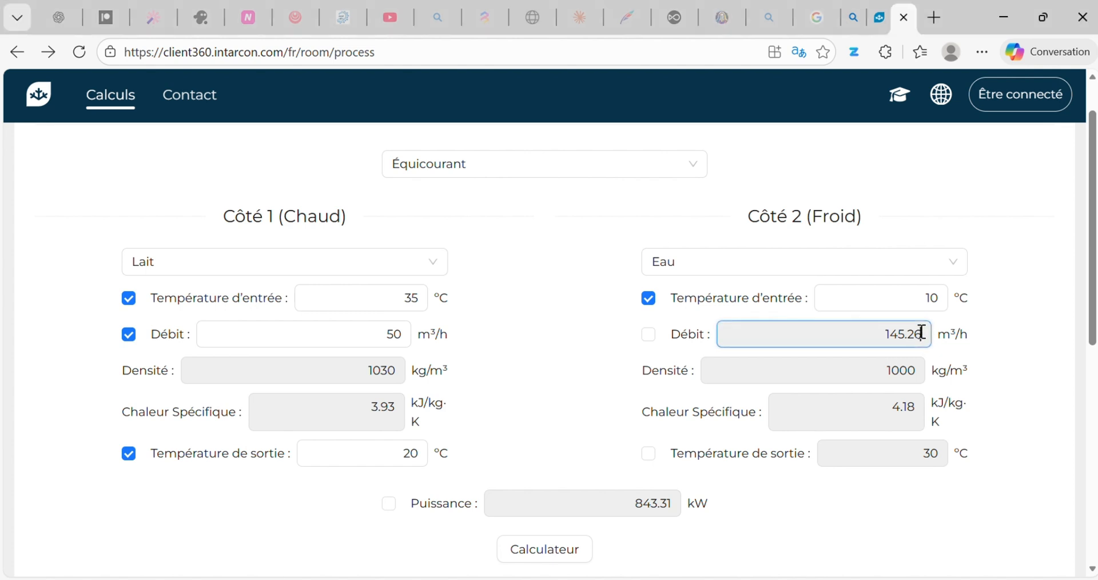
key("BackSpace")
key("BackSpace")
key("BackSpace")
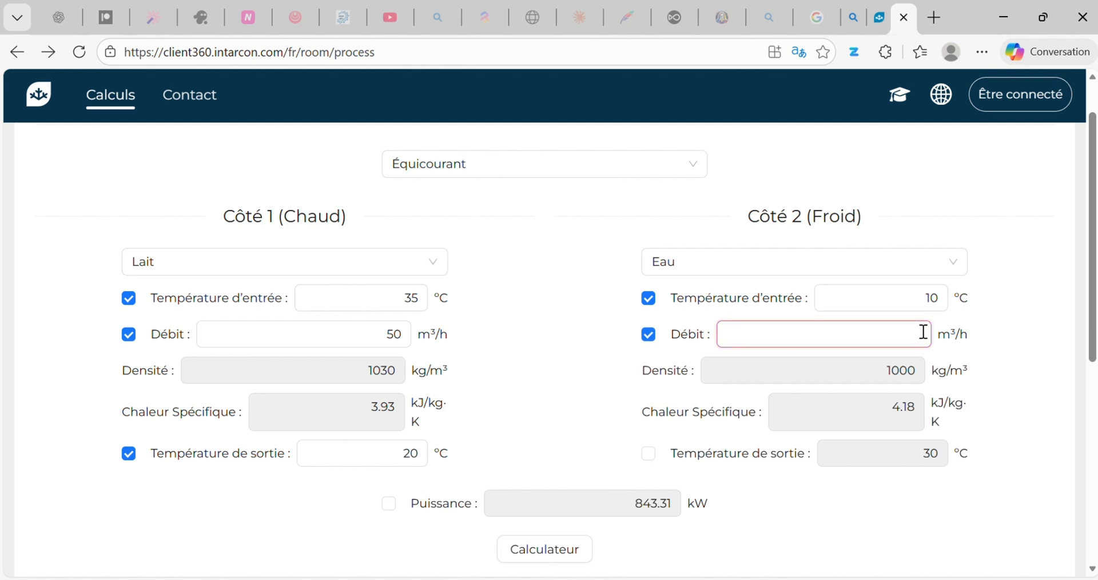
type("80")
left_click(461, 31)
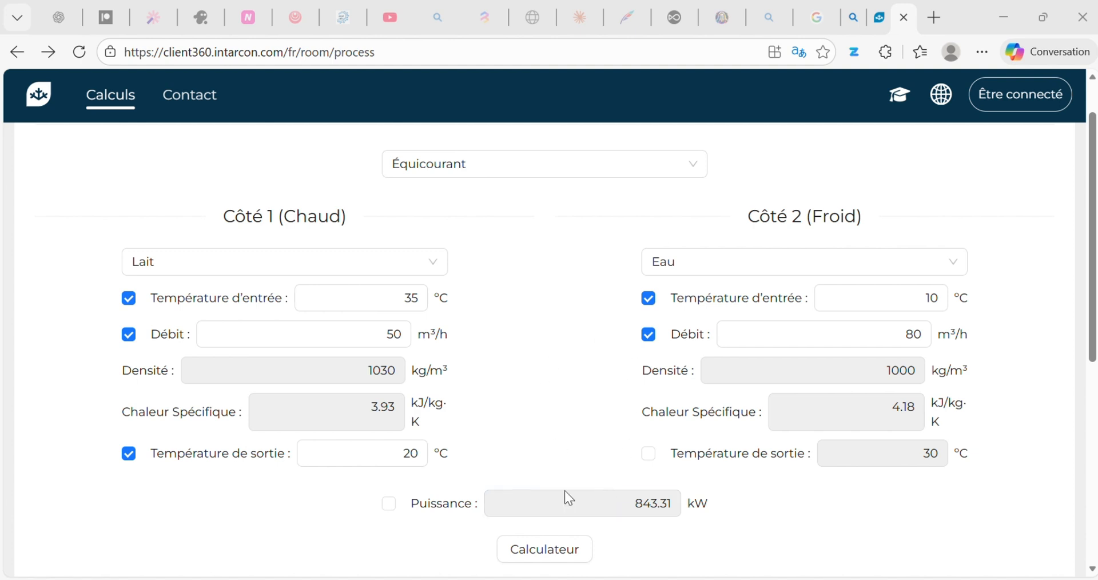
Step: Run the heat exchange calculation with the cold-side water flow rate of 80 m³/h
left_click(583, 561)
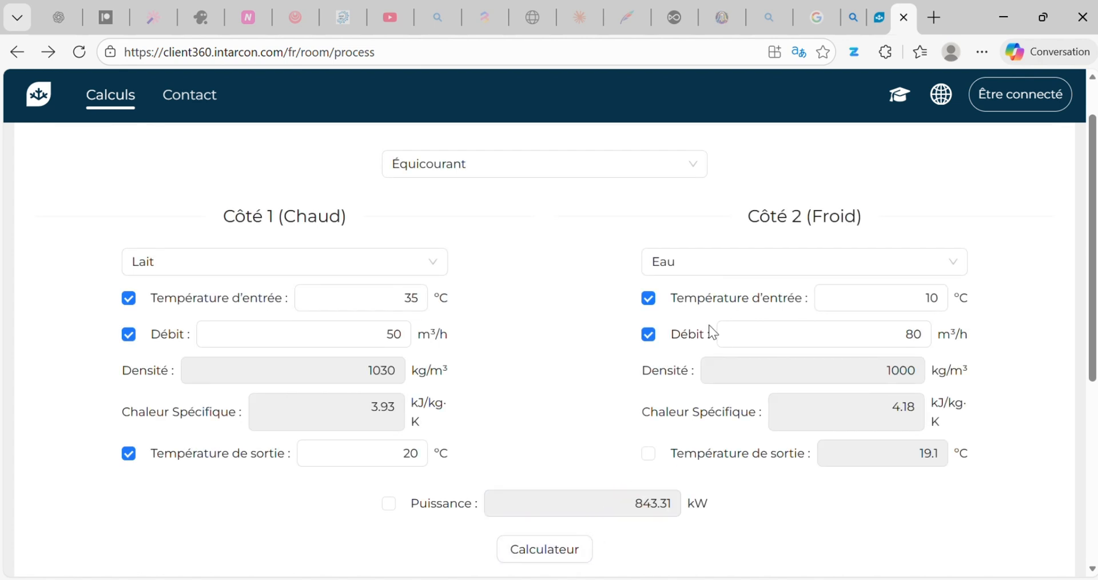
left_click(809, 333)
scroll(591, 449, "down", 2)
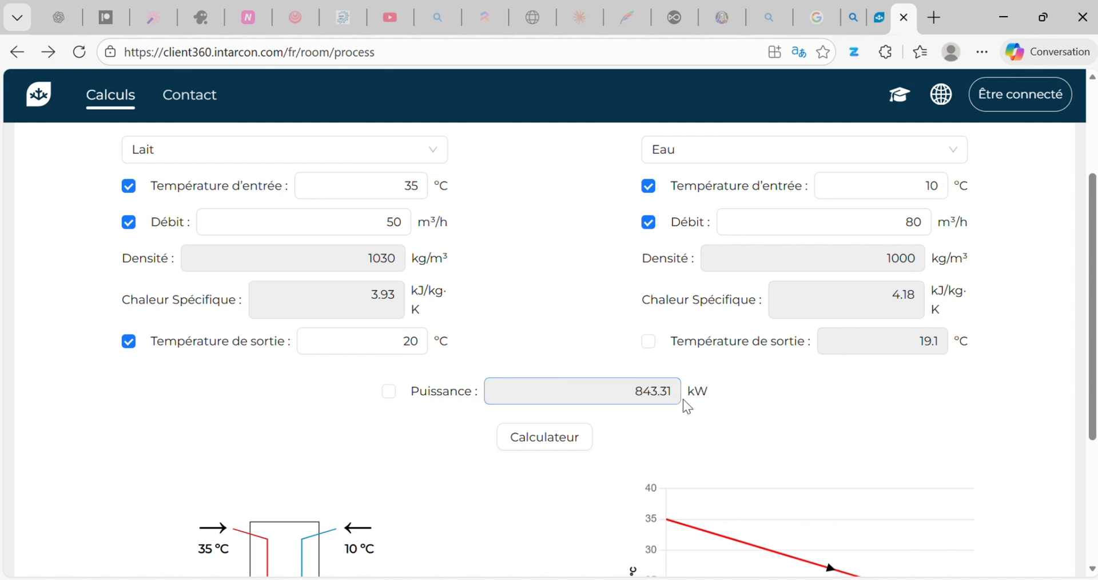
Step: Examine the parallel-flow exchanger diagram and temperature graph against the inlet and outlet temperatures of both sides
scroll(683, 400, "down", 3)
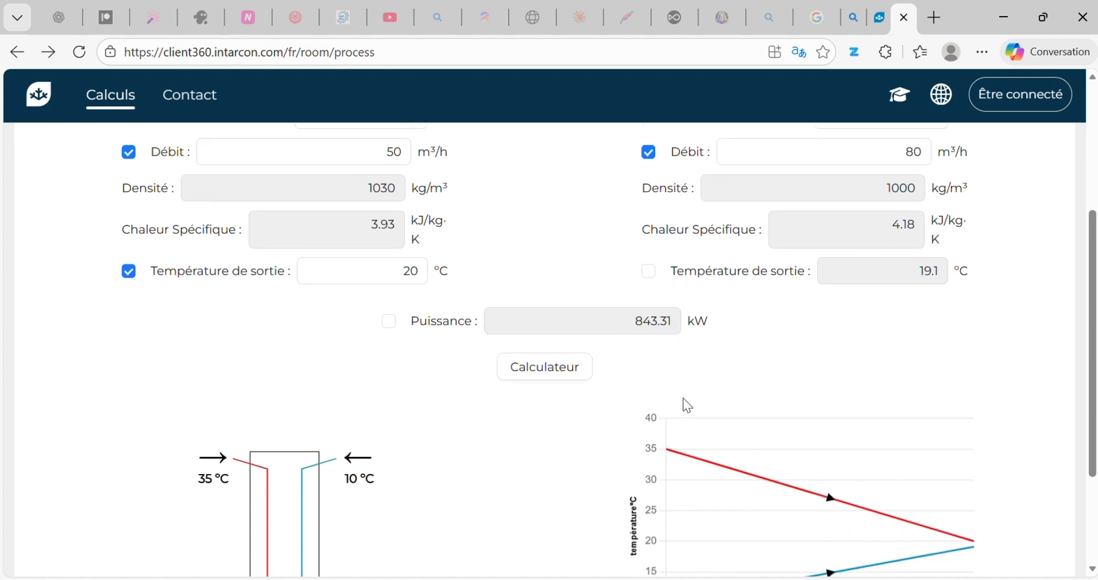
scroll(653, 405, "down", 1)
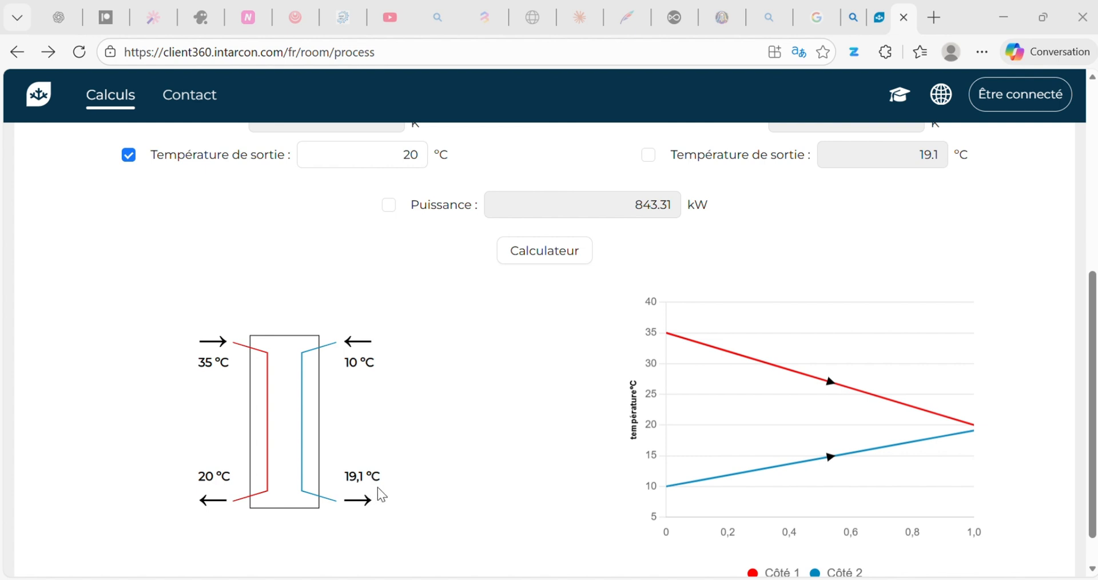
scroll(824, 436, "down", 1)
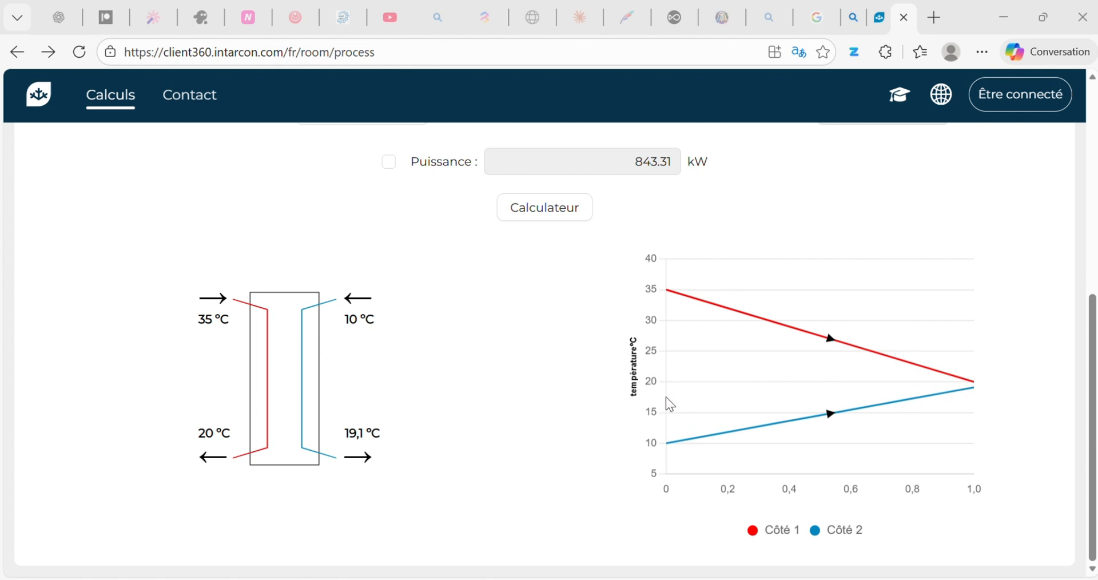
scroll(273, 409, "up", 1)
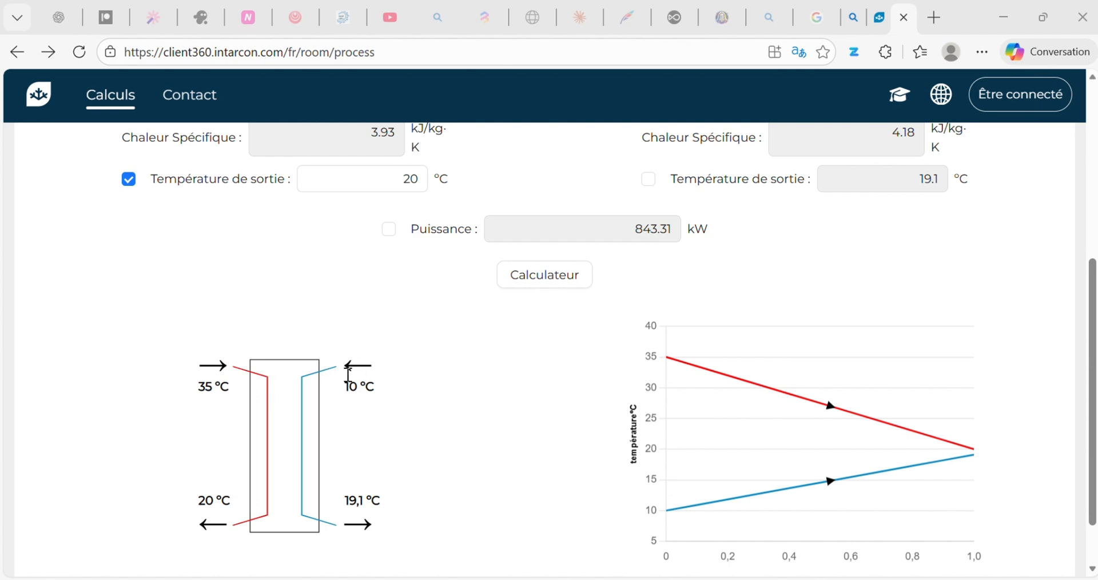
scroll(349, 373, "up", 4)
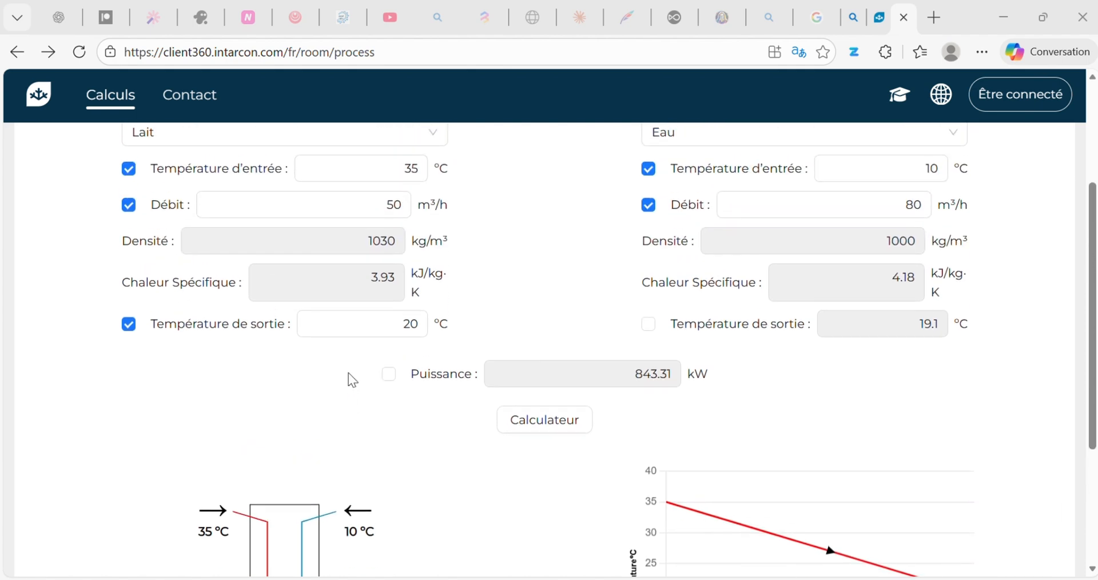
scroll(352, 373, "up", 1)
scroll(353, 373, "down", 6)
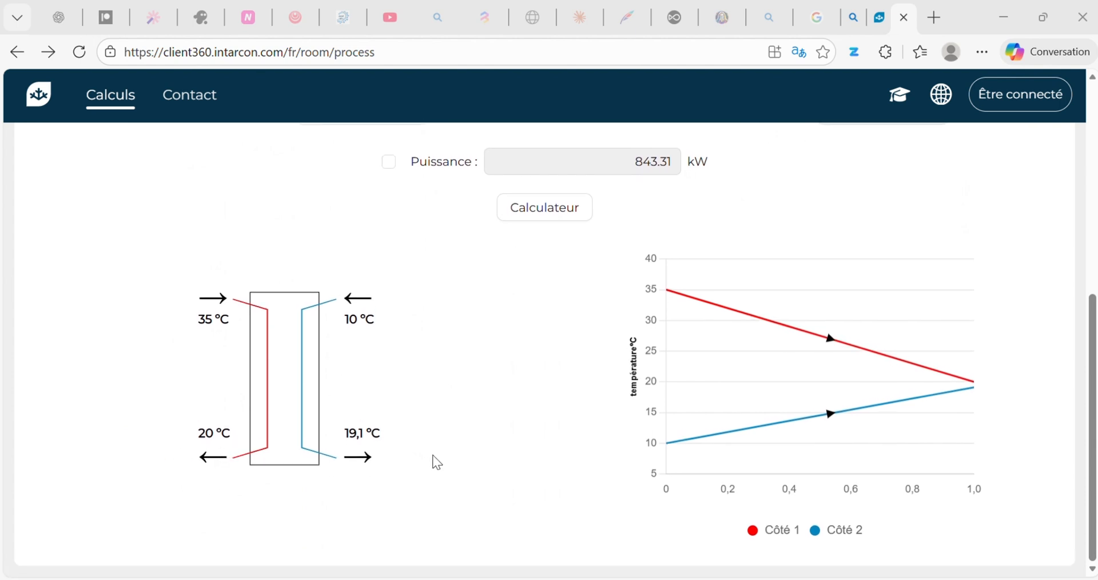
Step: Switch the flow arrangement to Contre-courant and compare the resulting exchanger diagram and temperature graph
scroll(433, 455, "up", 8)
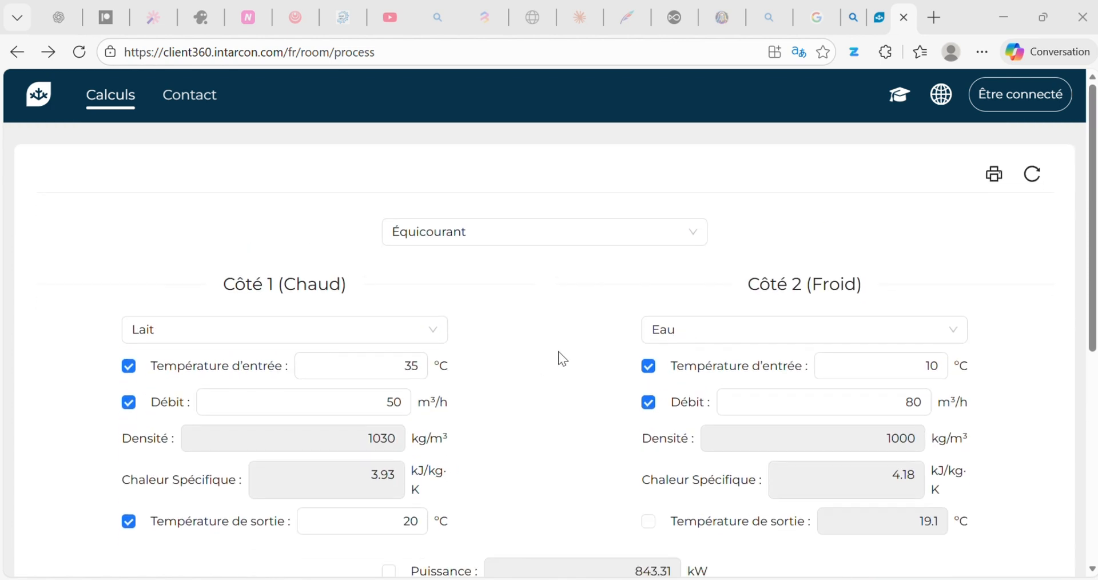
left_click(684, 219)
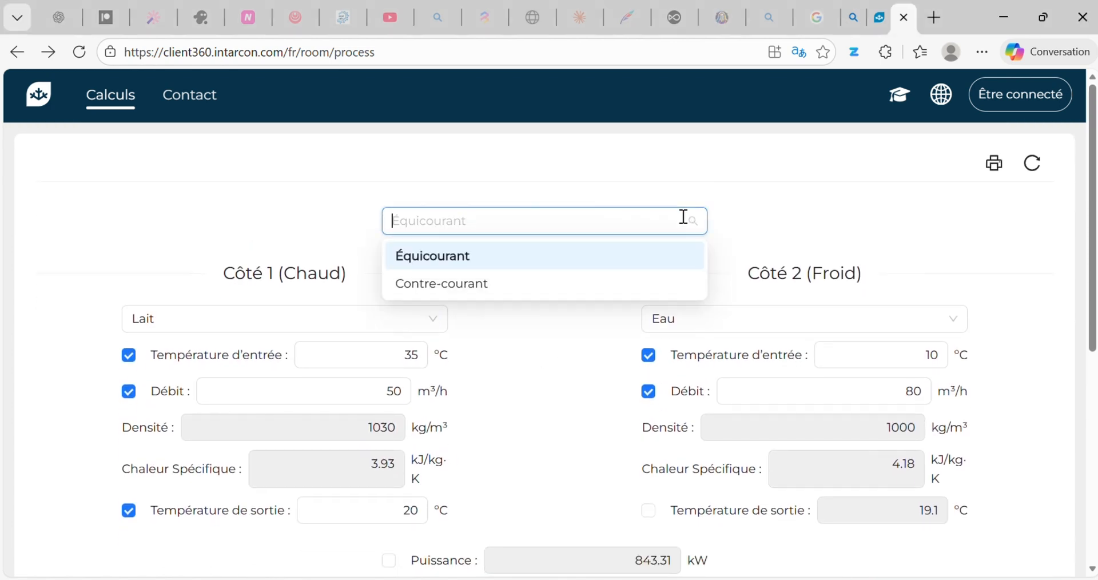
left_click(561, 290)
scroll(562, 290, "down", 8)
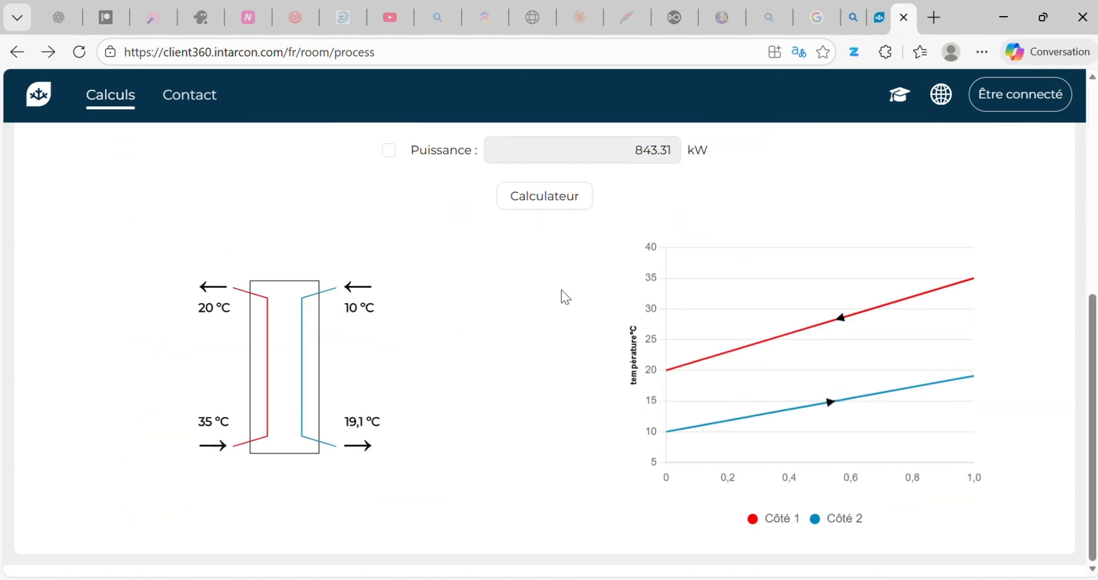
scroll(389, 327, "up", 1)
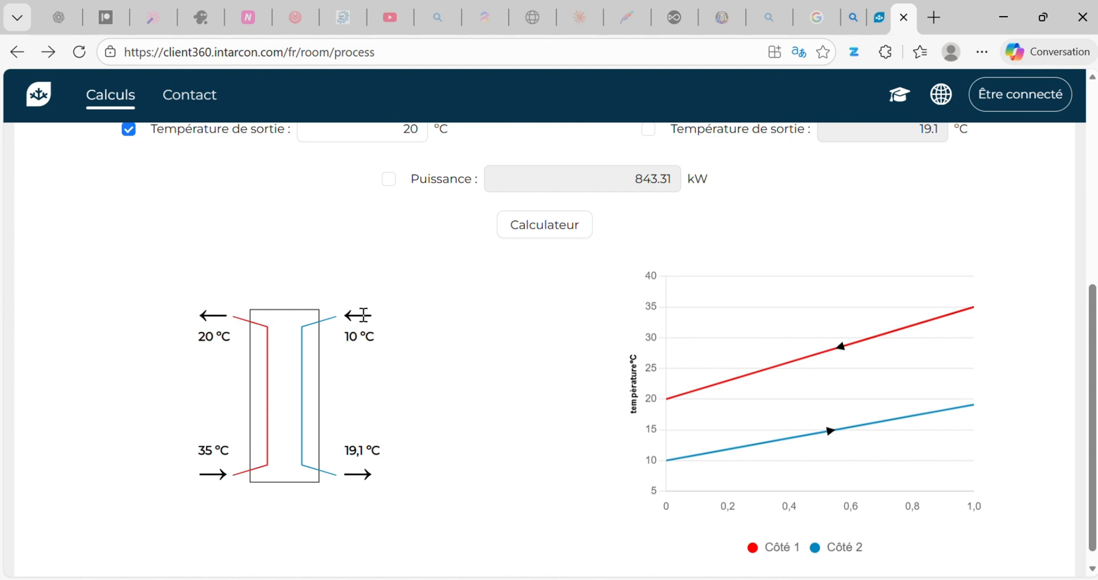
scroll(356, 348, "up", 6)
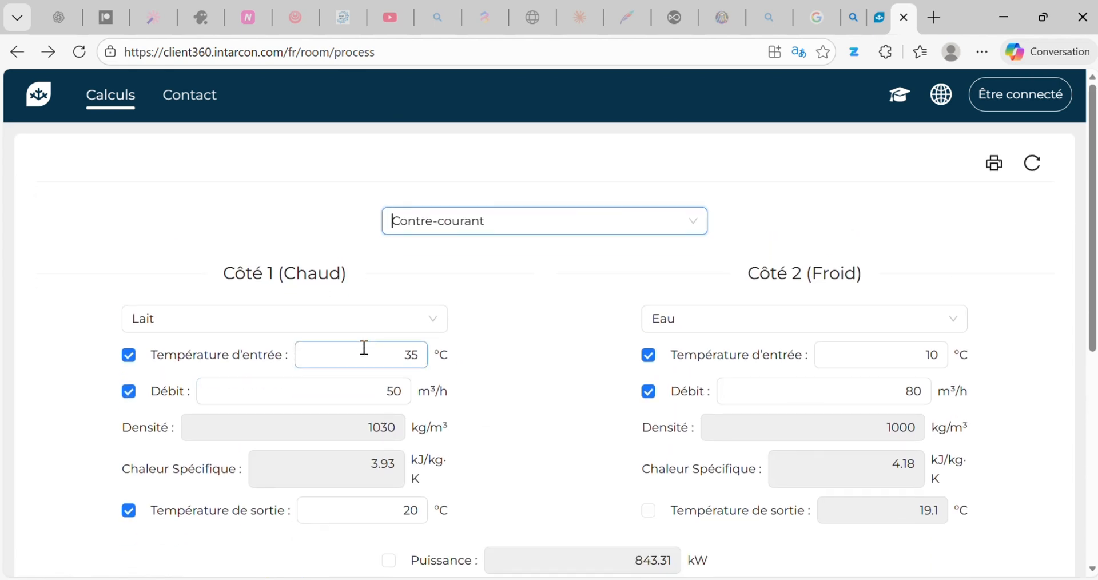
scroll(441, 326, "down", 3)
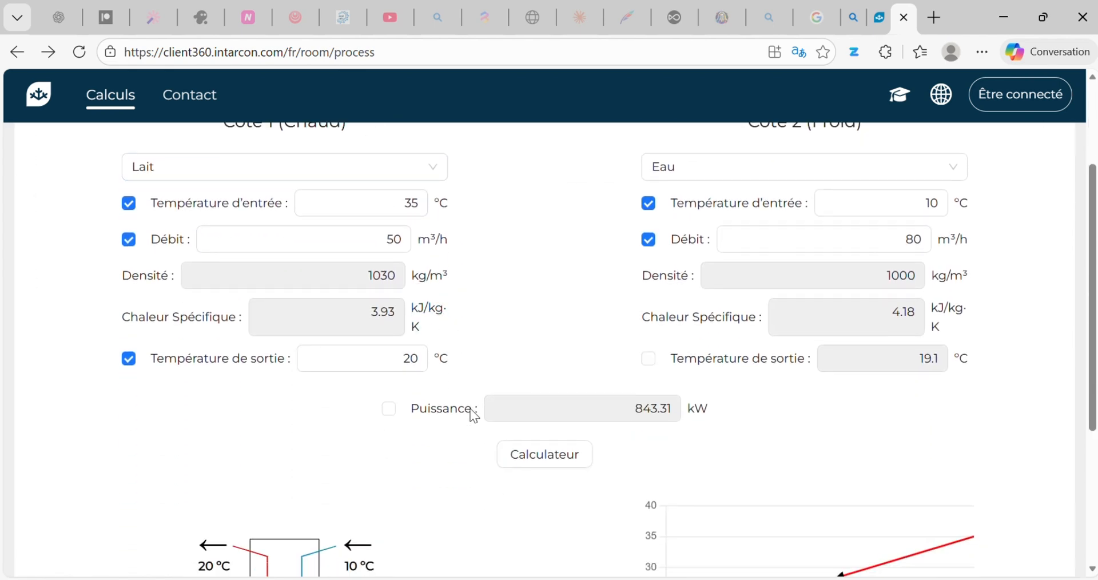
left_click(519, 427)
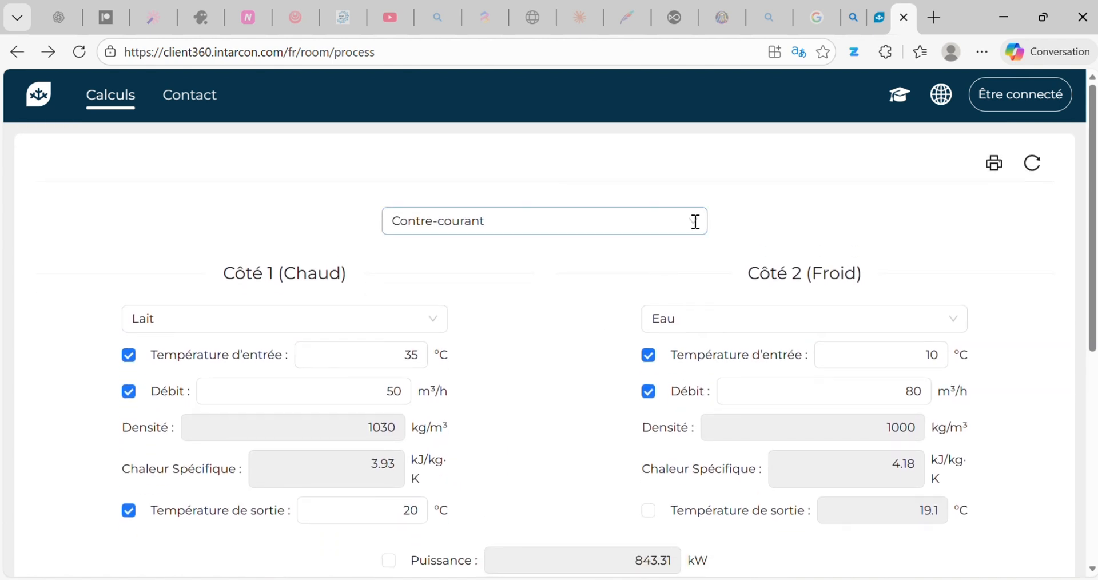
Step: Set the flow arrangement back to Équicourant, run the calculation and review the power and temperature results
left_click(699, 222)
left_click(539, 252)
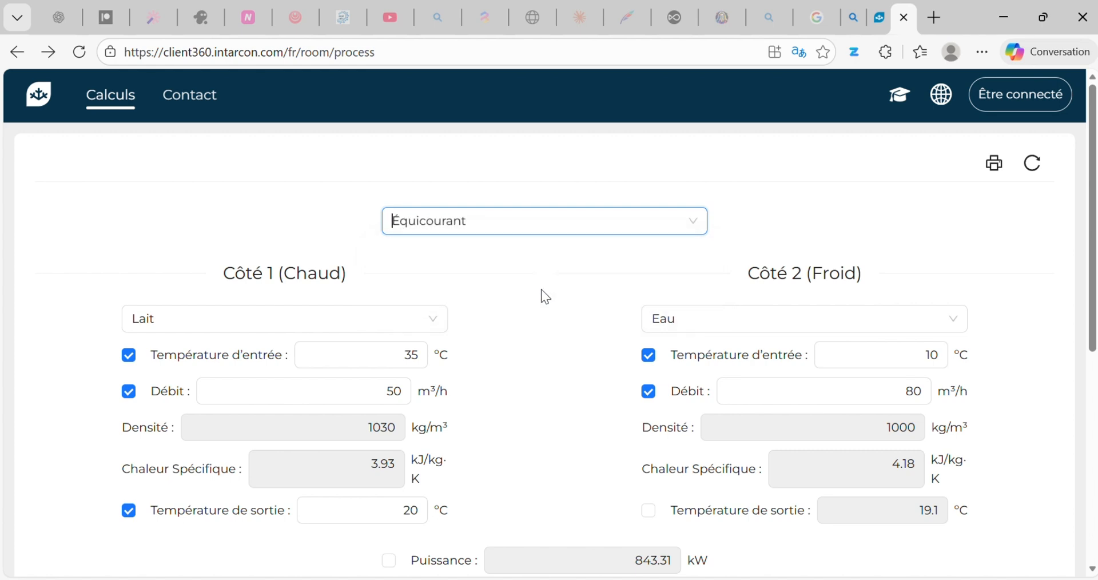
scroll(526, 325, "down", 4)
scroll(526, 325, "down", 1)
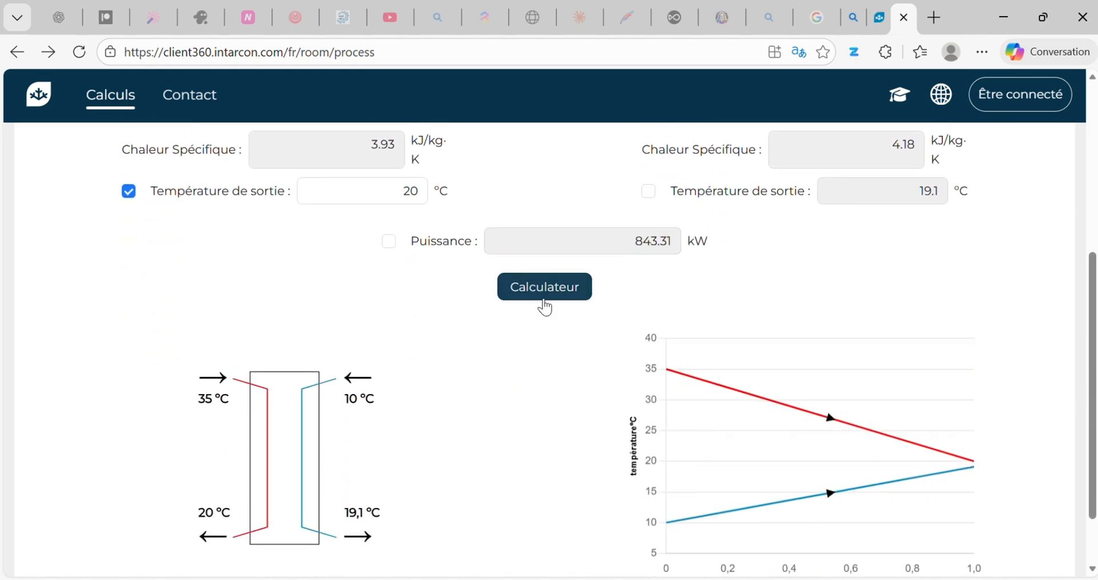
left_click(543, 298)
scroll(549, 354, "down", 2)
scroll(547, 358, "up", 6)
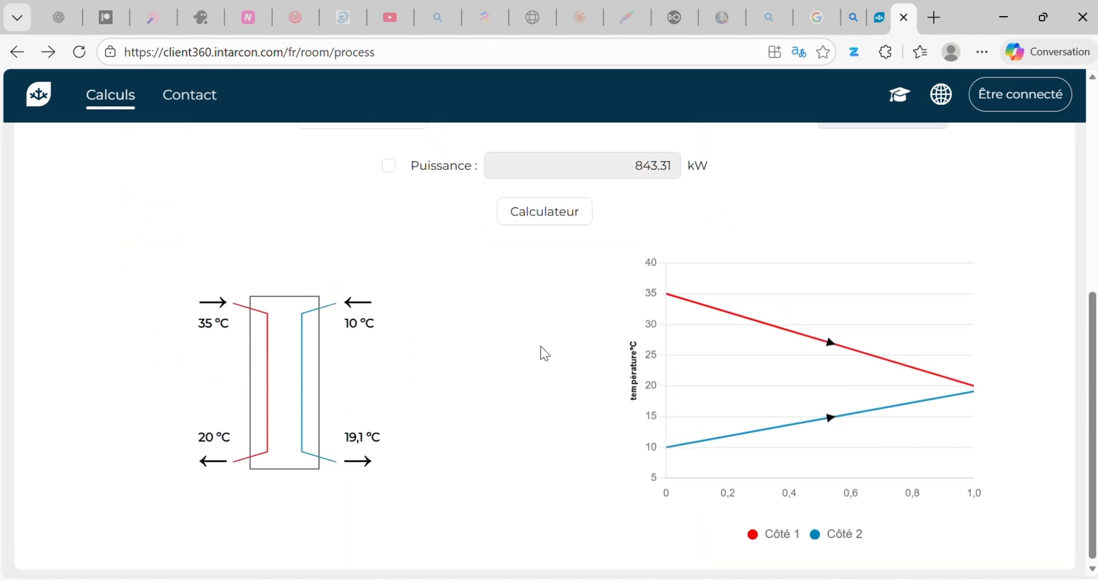
scroll(466, 518, "down", 3)
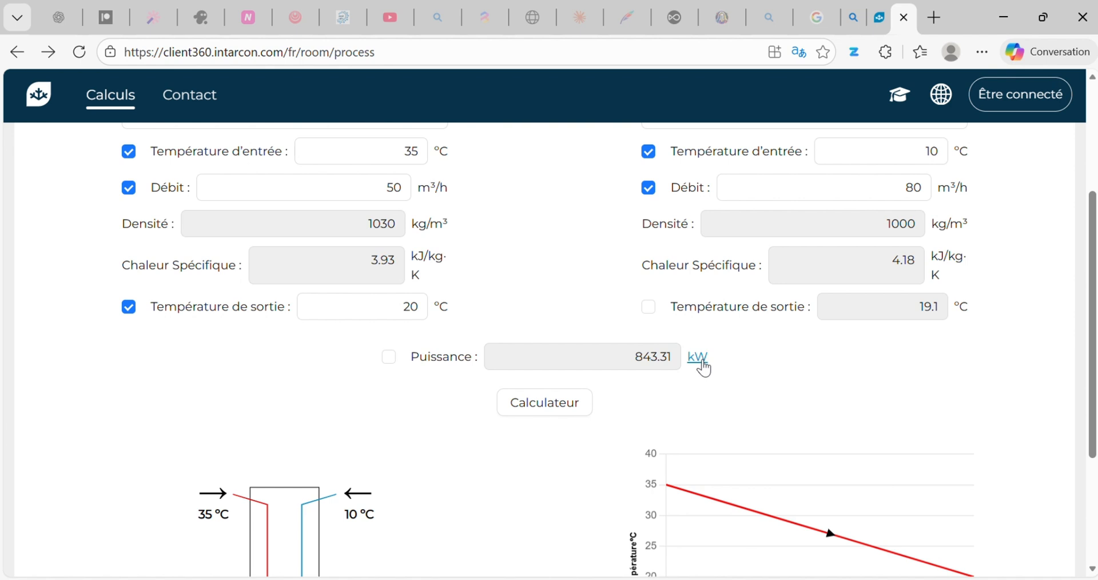
scroll(567, 403, "down", 2)
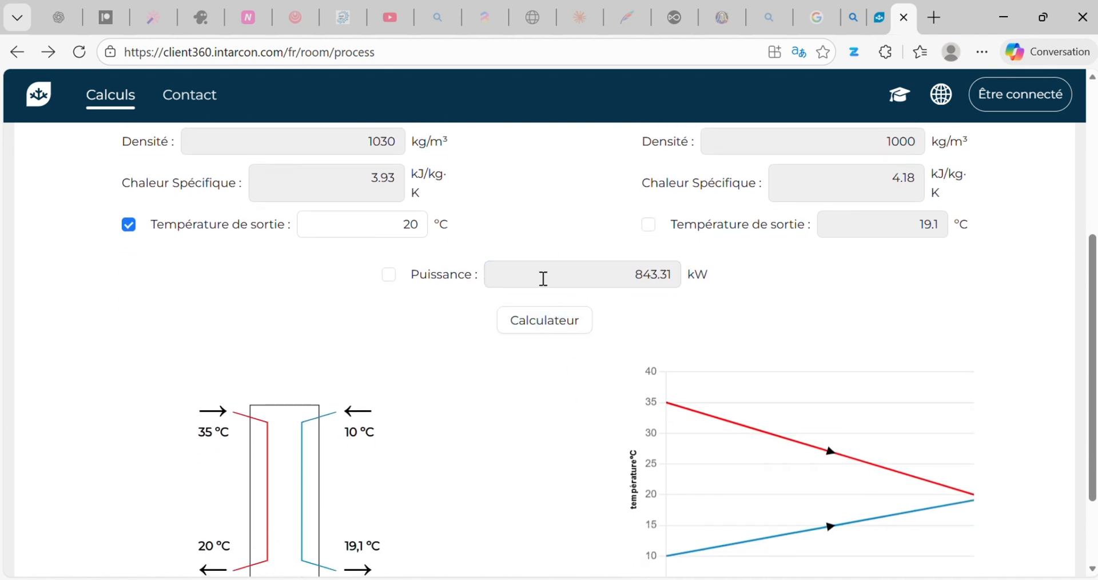
left_click(513, 272)
Step: Open the print preview of the process report and check its input data, exchanger diagram and temperature graph
scroll(693, 268, "up", 5)
scroll(687, 255, "up", 1)
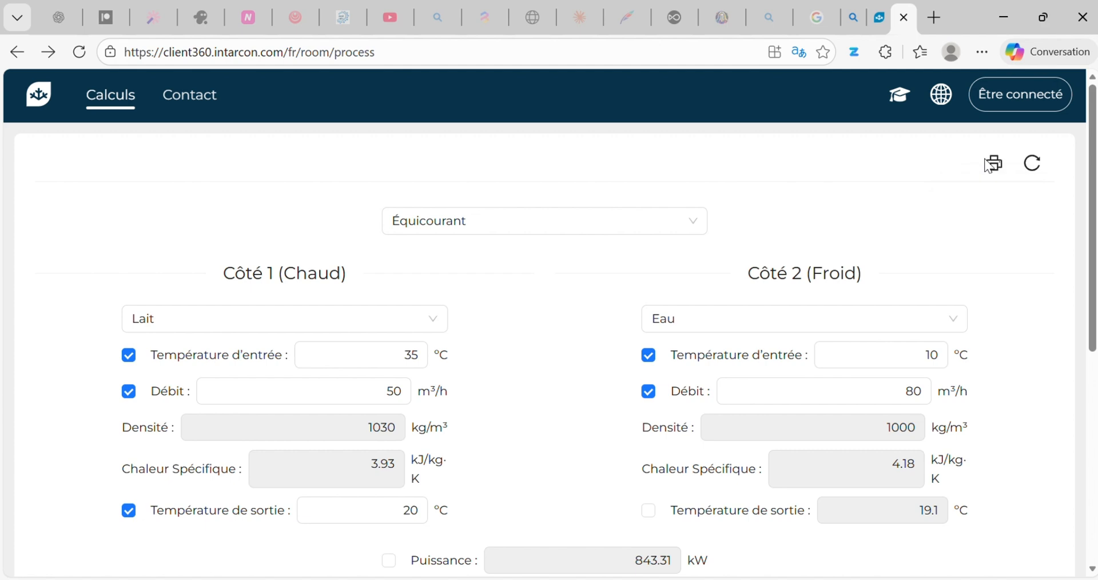
left_click(996, 174)
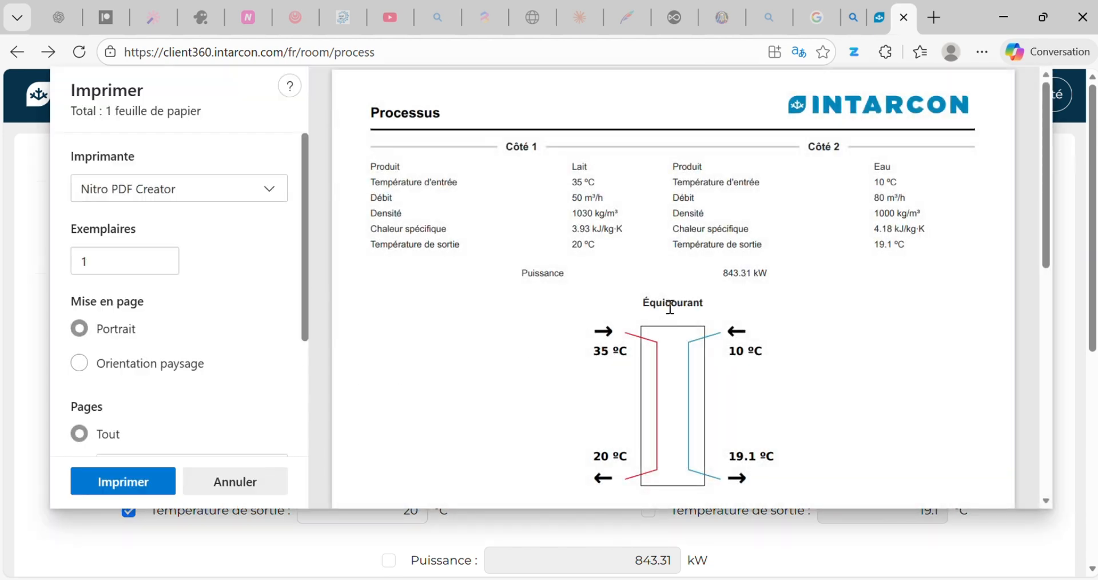
scroll(671, 308, "down", 3)
scroll(669, 309, "up", 3)
scroll(648, 375, "down", 2)
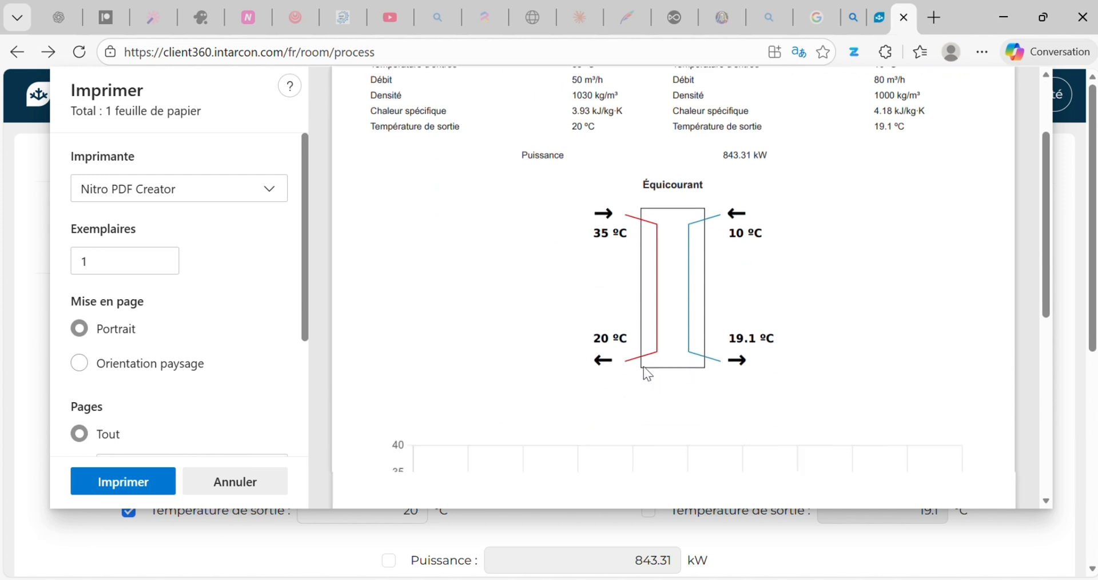
scroll(529, 315, "down", 5)
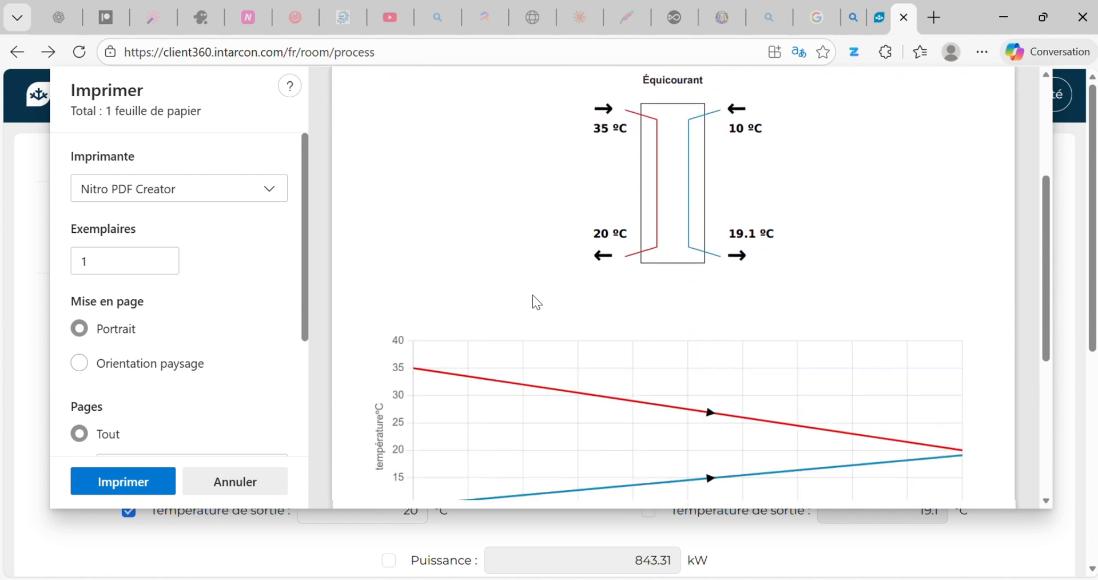
scroll(538, 341, "down", 2)
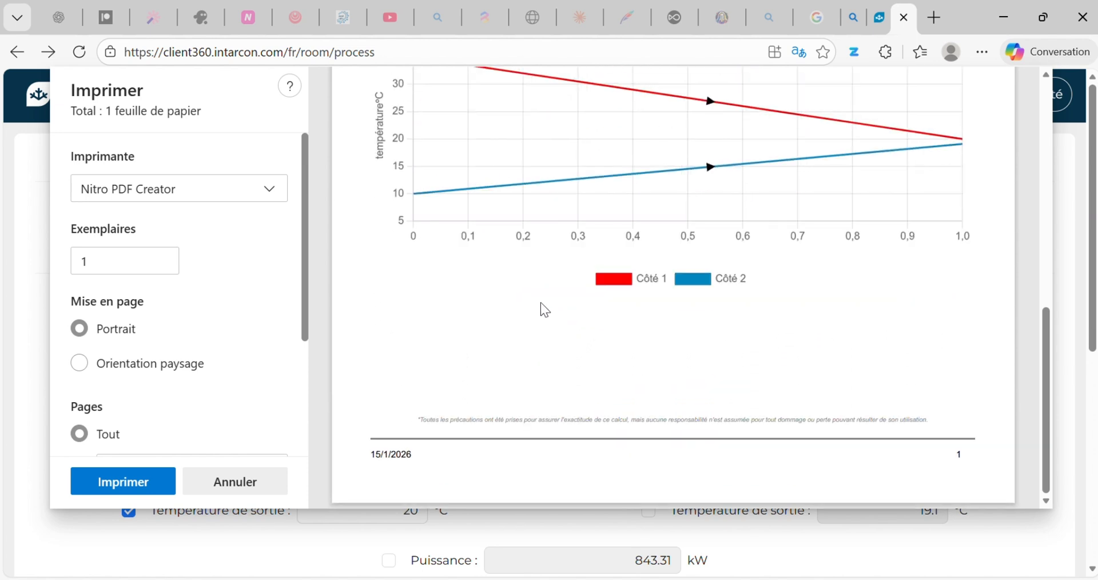
scroll(535, 306, "up", 9)
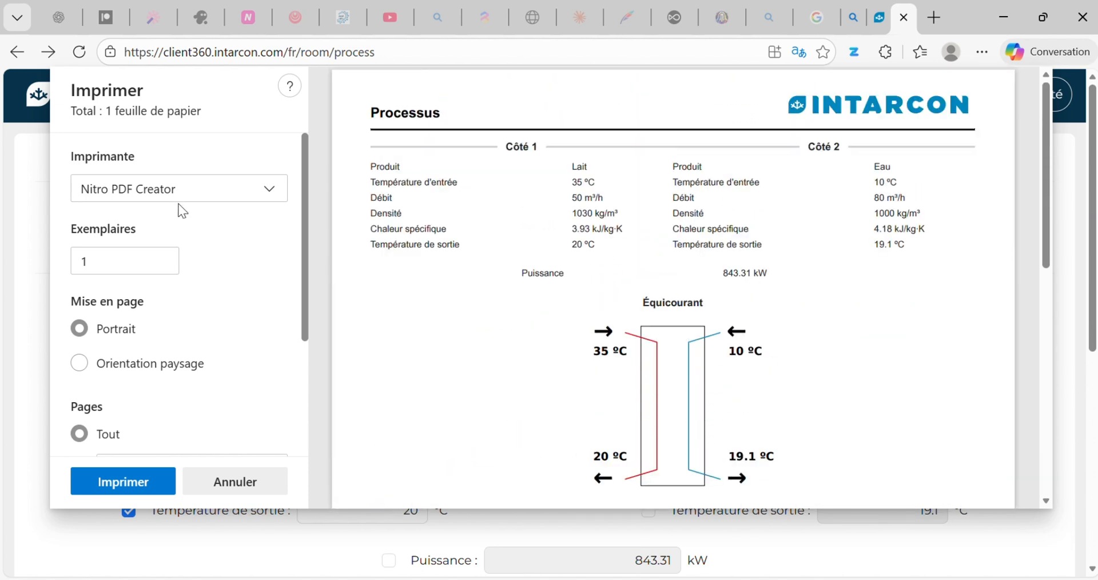
Step: Print the one-page report with Nitro PDF Creator and name the PDF file ECHANGEUR CHALEUR
left_click(140, 486)
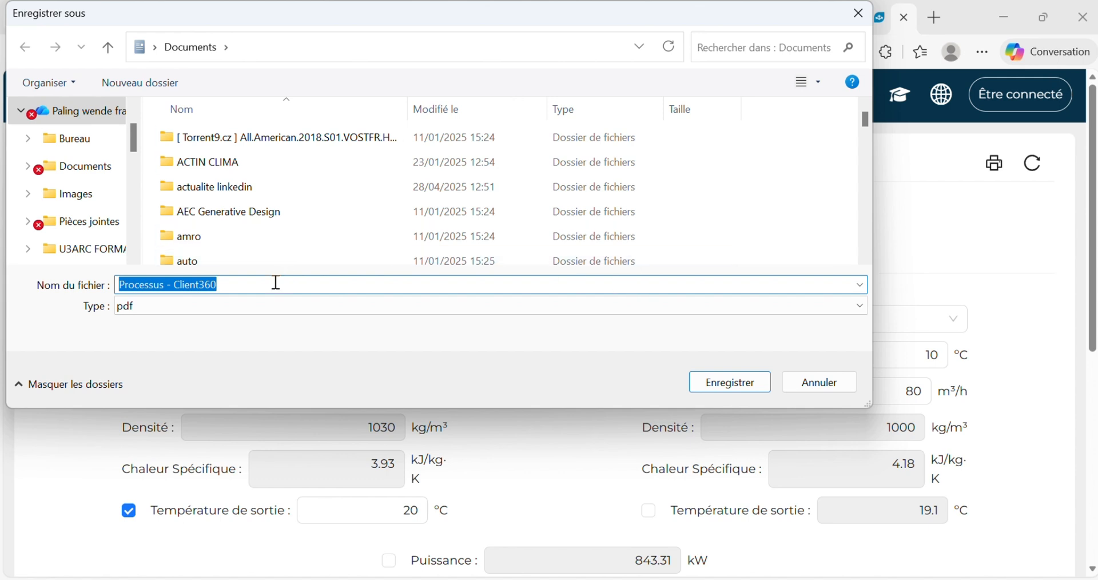
key("BackSpace")
type("ECHAN")
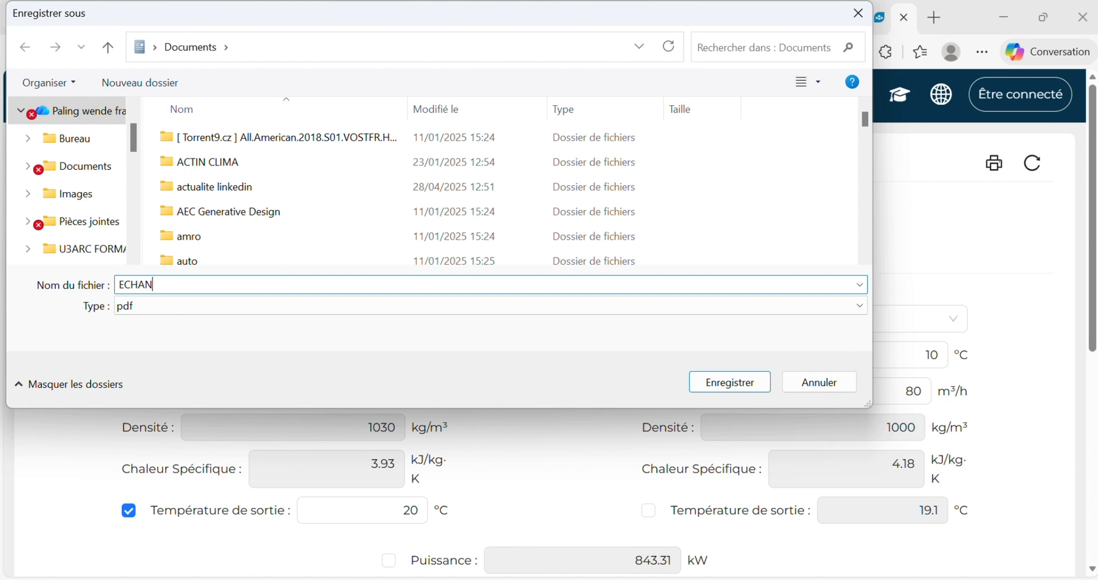
type("GEUR ")
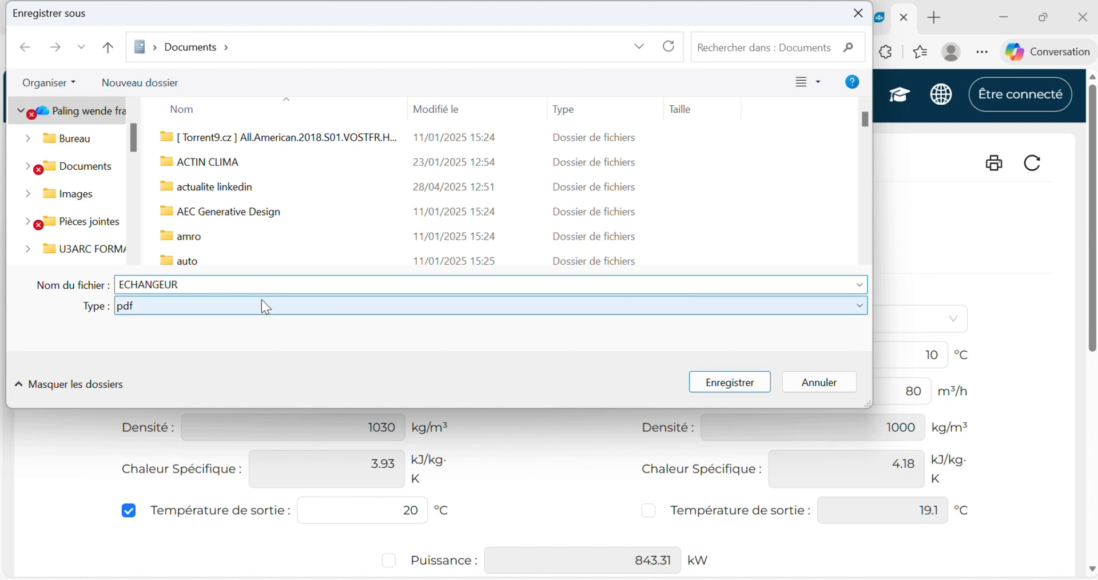
type("CHAL")
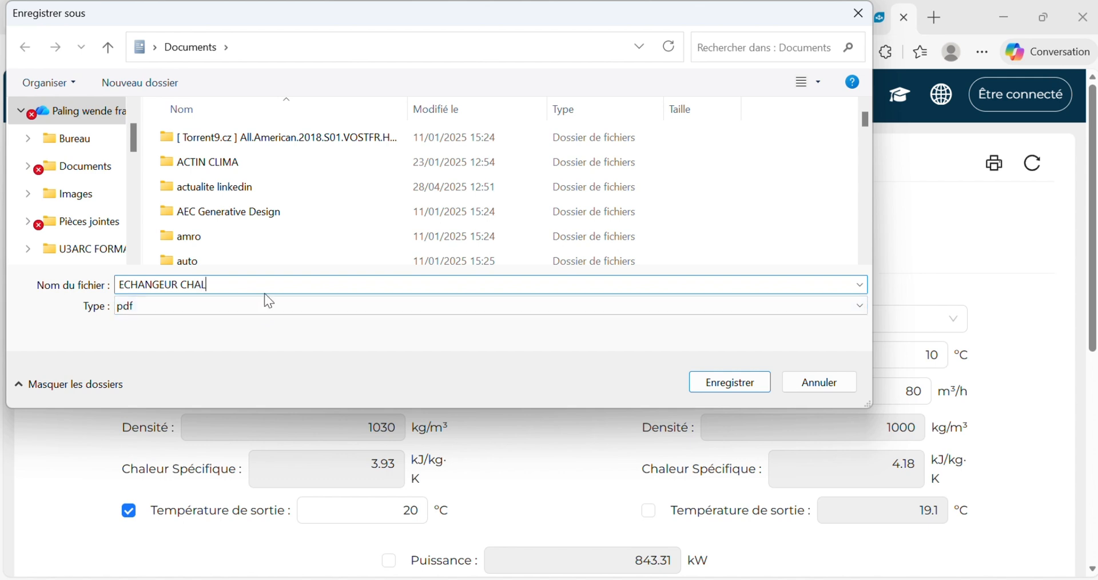
type("EUR")
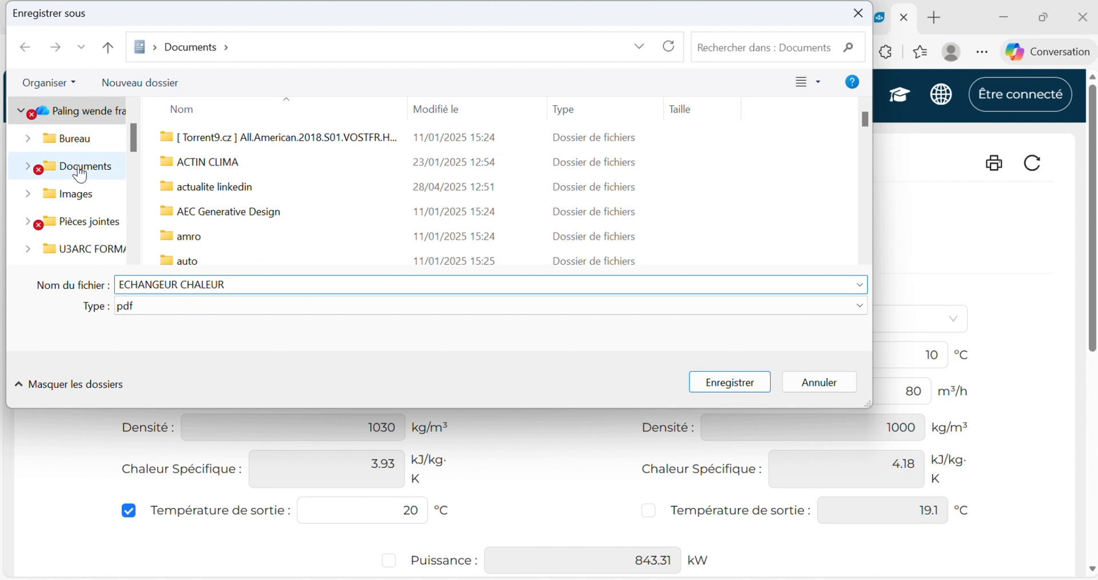
Step: Save the ECHANGEUR CHALEUR PDF report in the Documents folder
scroll(77, 177, "down", 8)
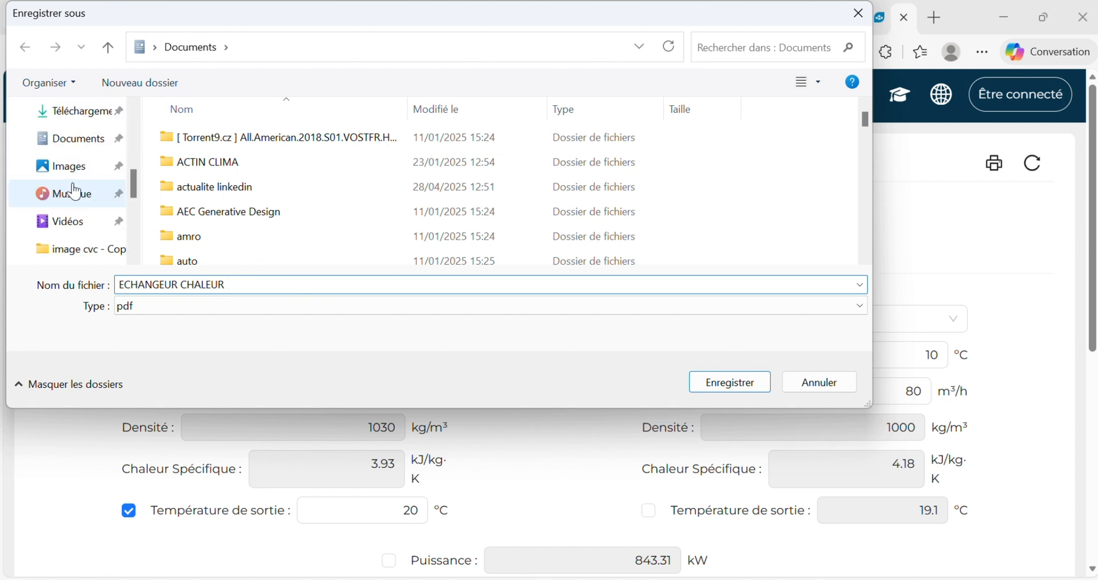
left_click(73, 148)
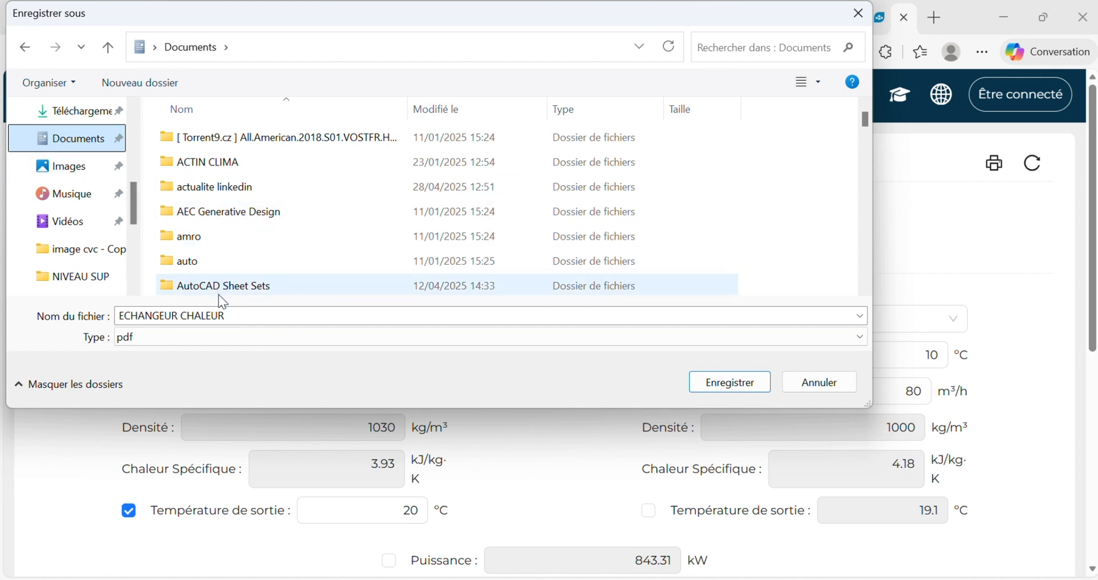
scroll(219, 292, "down", 5)
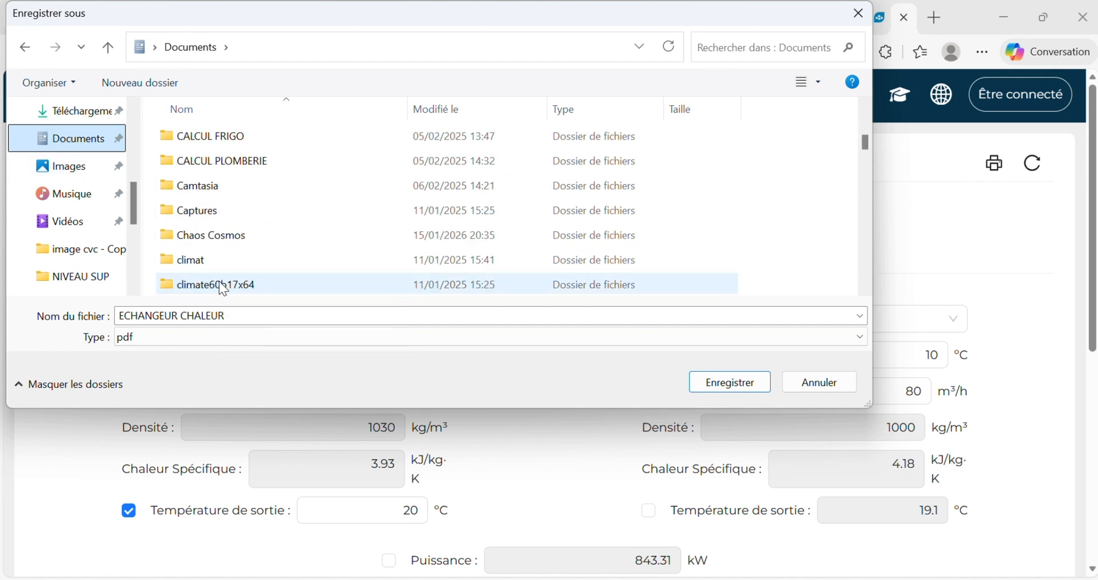
scroll(224, 289, "down", 1)
scroll(222, 283, "down", 2)
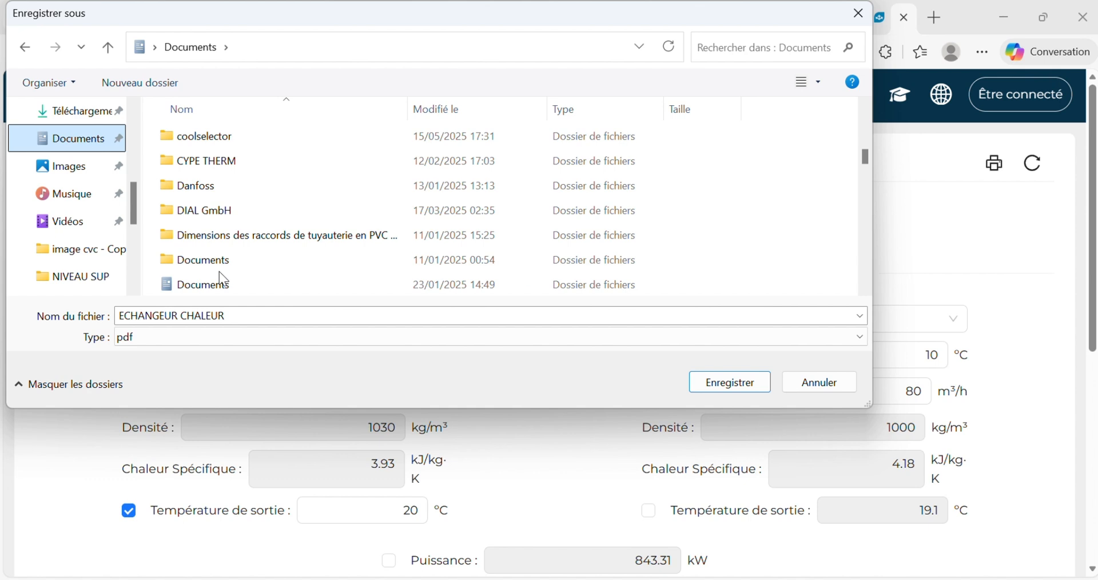
scroll(219, 273, "down", 2)
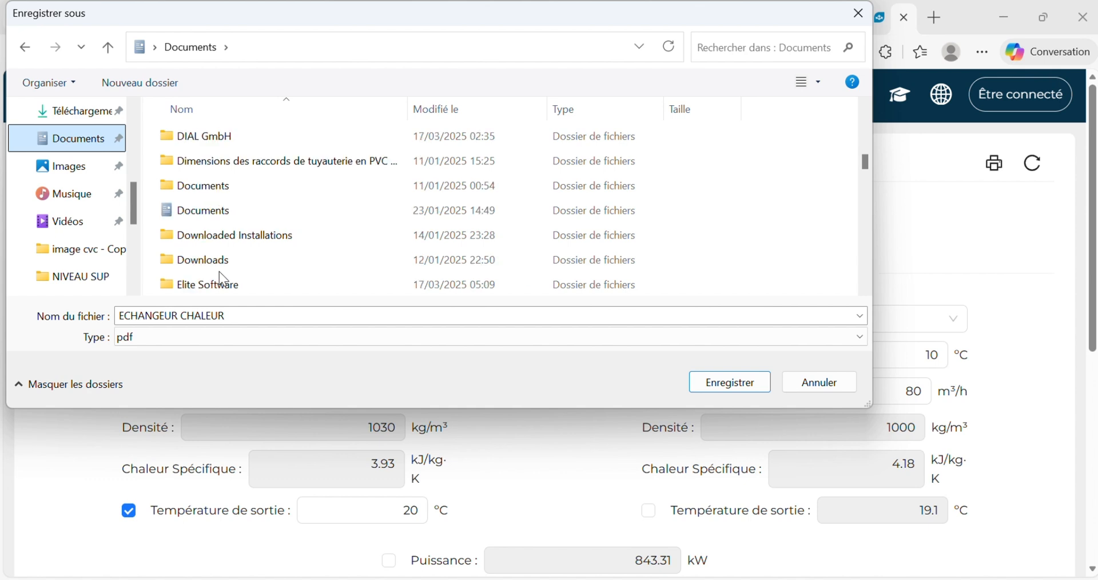
left_click(730, 382)
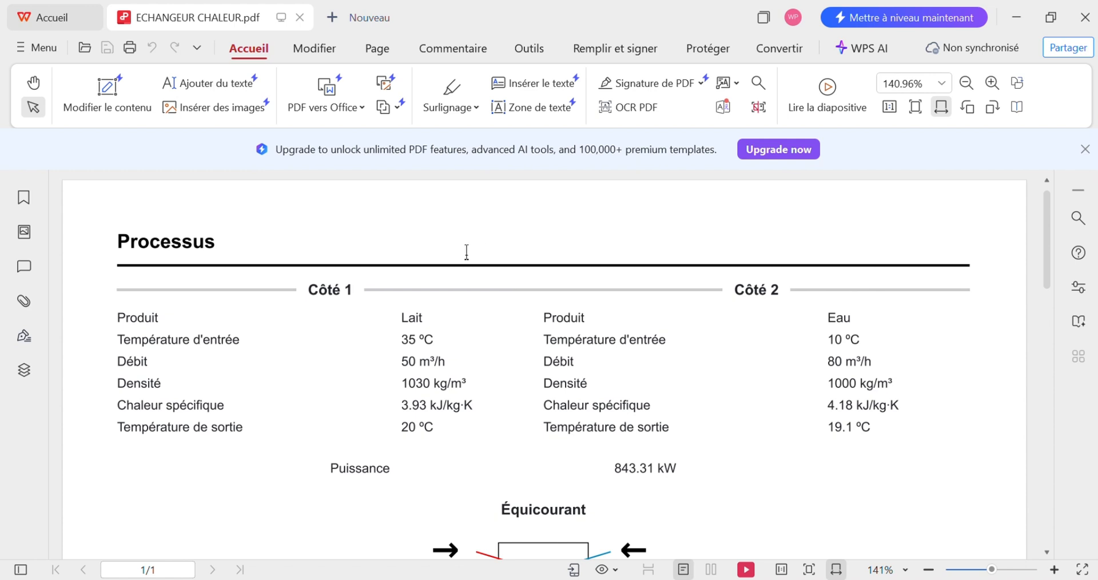
Step: Review the saved report's Côté 1 and Côté 2 process data and the exchanger power in the PDF viewer
scroll(466, 252, "down", 5)
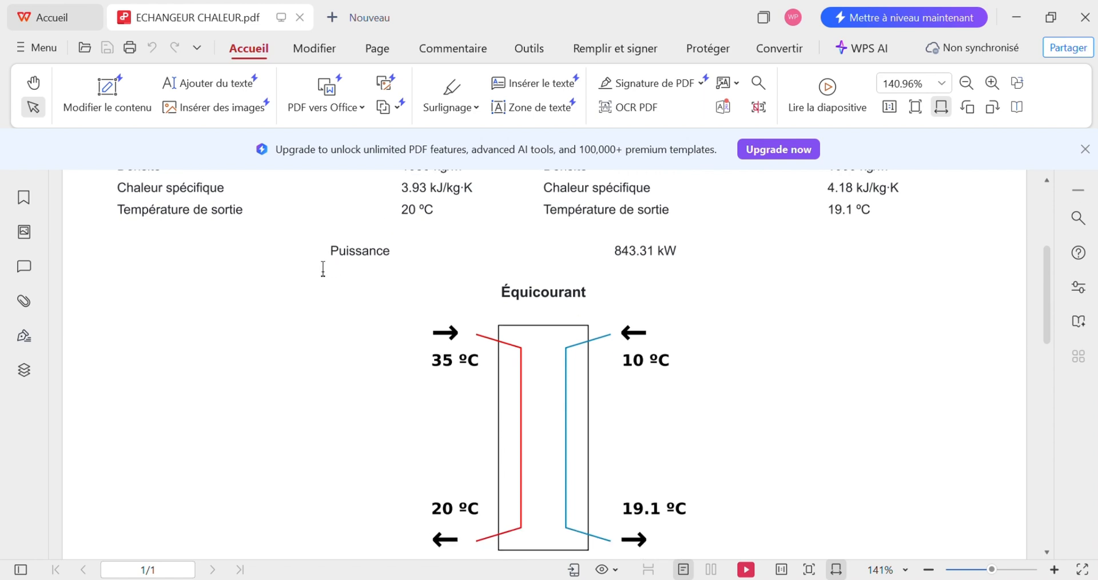
scroll(278, 281, "up", 5)
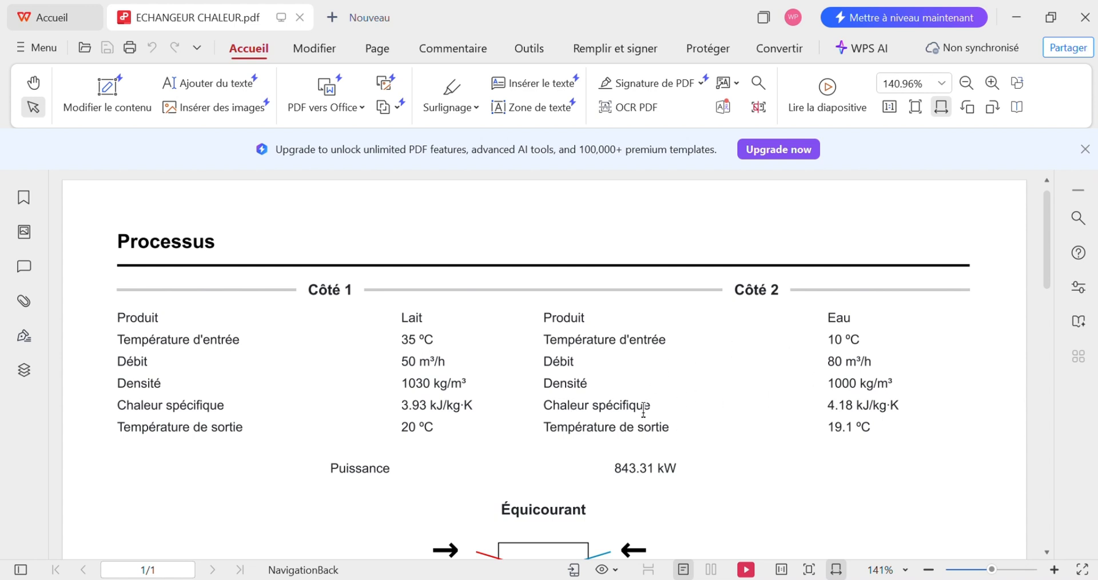
scroll(692, 411, "down", 4)
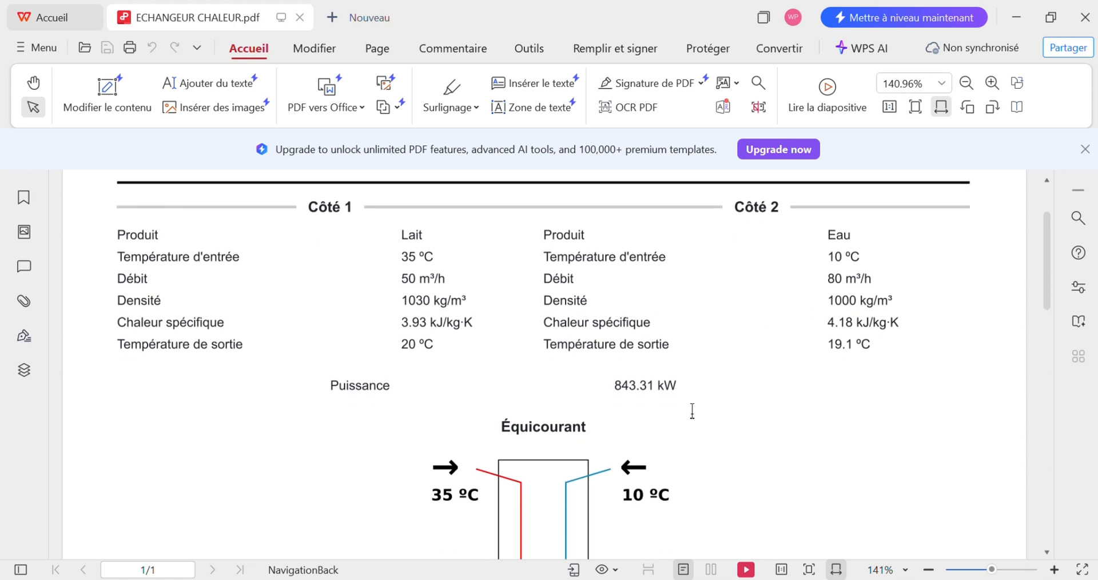
scroll(693, 411, "up", 2)
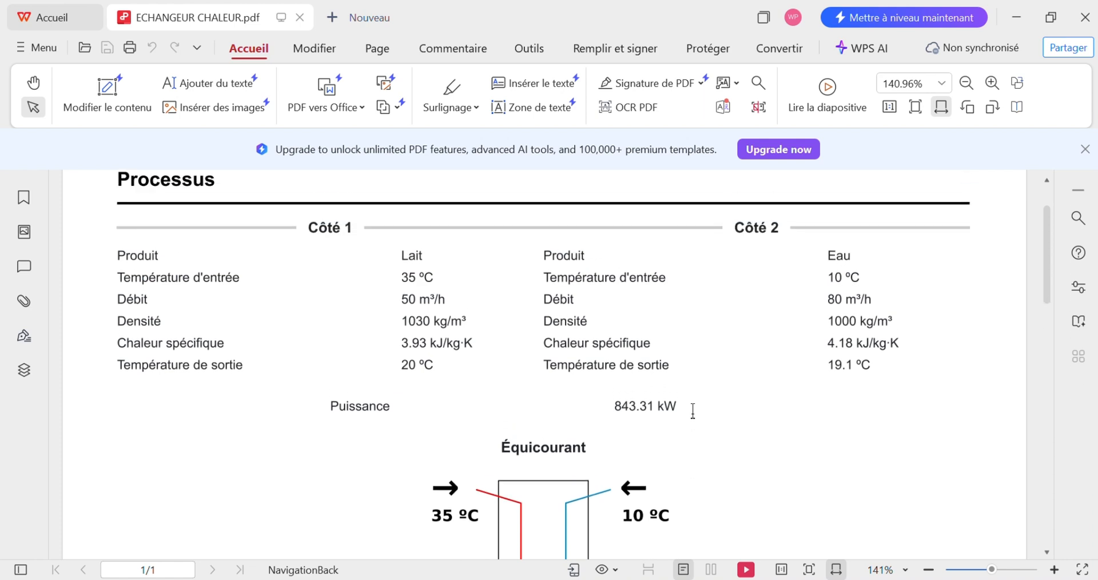
scroll(665, 392, "down", 1)
scroll(664, 392, "down", 2)
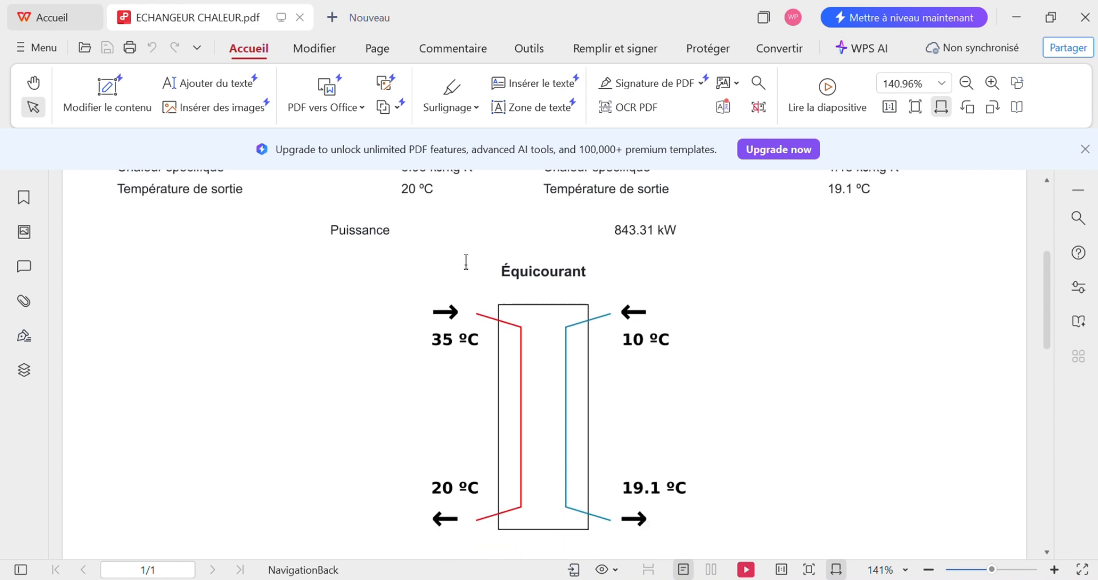
scroll(466, 262, "up", 3)
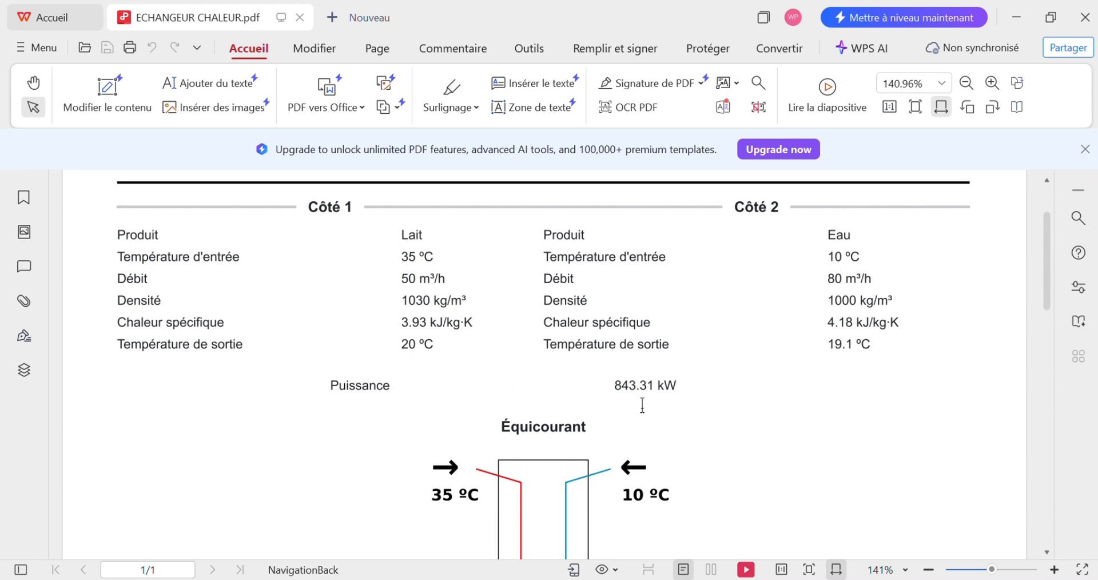
scroll(658, 395, "down", 5)
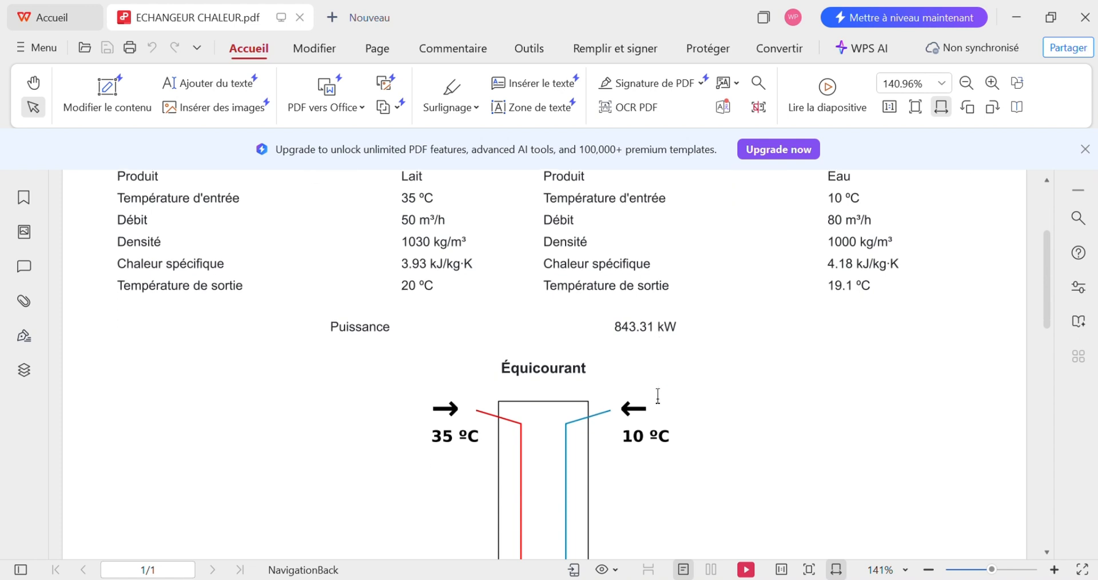
scroll(451, 332, "up", 1)
scroll(457, 332, "up", 1)
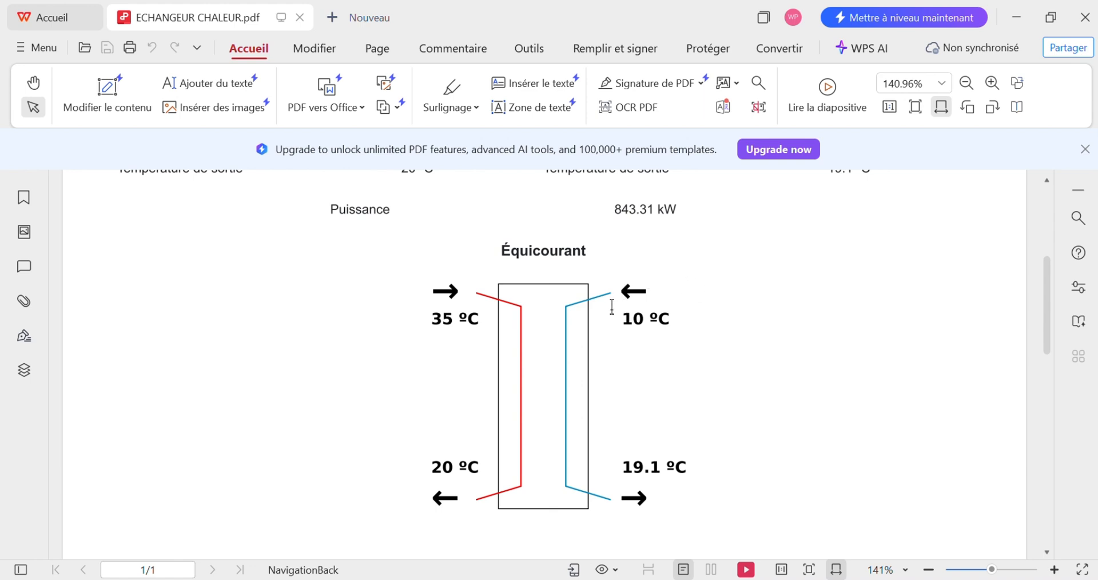
Step: Examine the report's Équicourant exchanger diagram and the temperature graph with its legend, and return to the start of the page
scroll(543, 498, "down", 1)
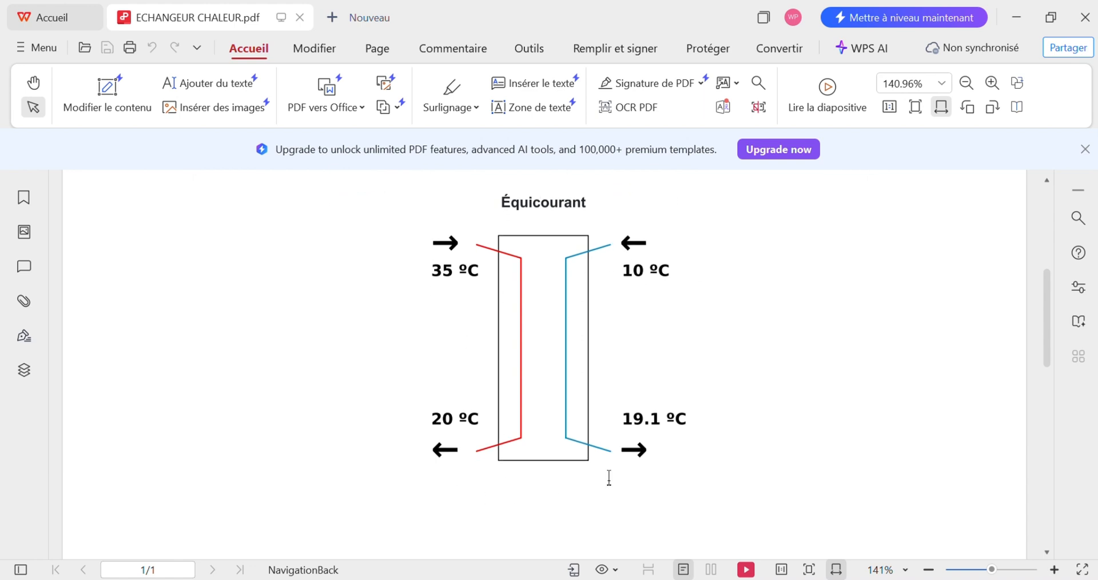
scroll(590, 434, "down", 5)
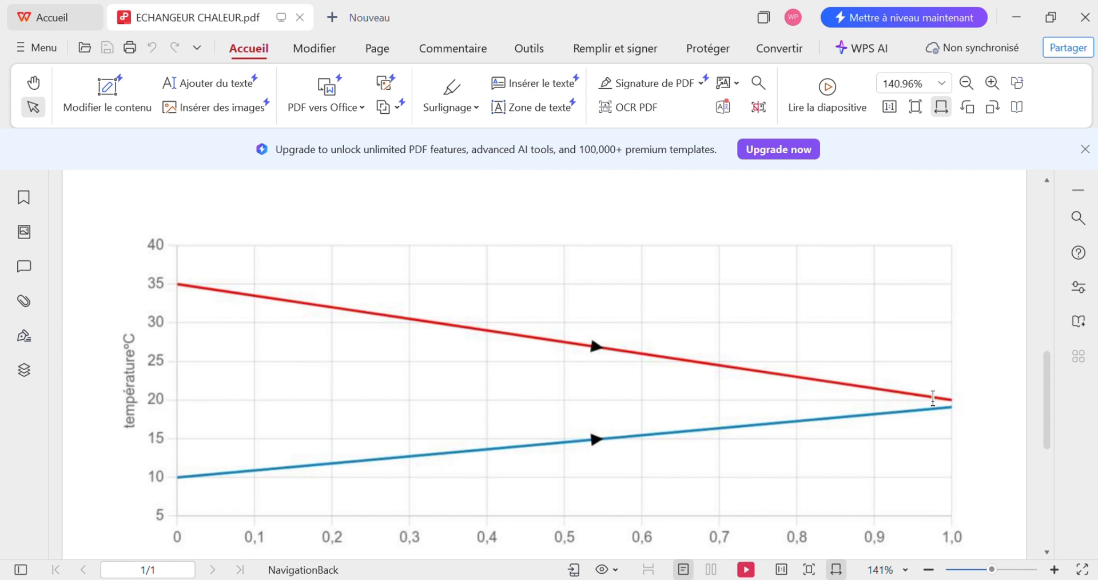
scroll(558, 387, "down", 5)
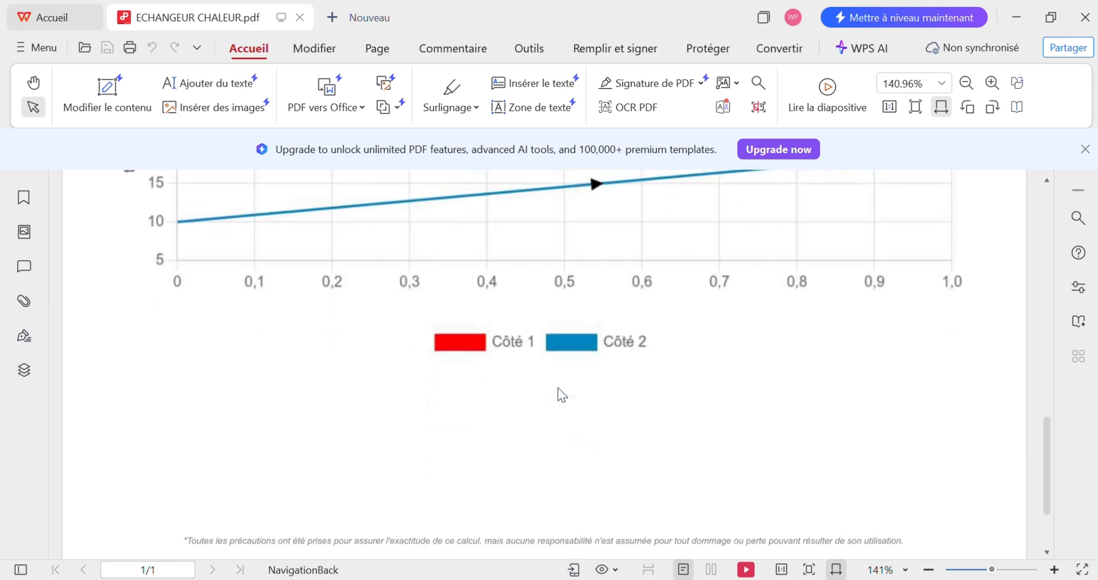
scroll(523, 373, "down", 2)
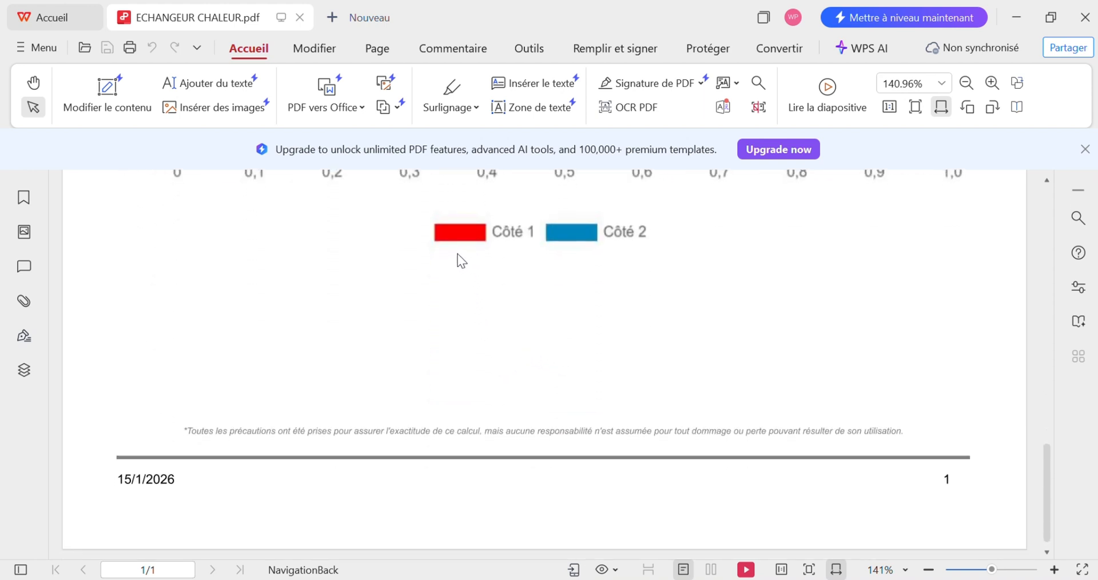
scroll(487, 313, "up", 8)
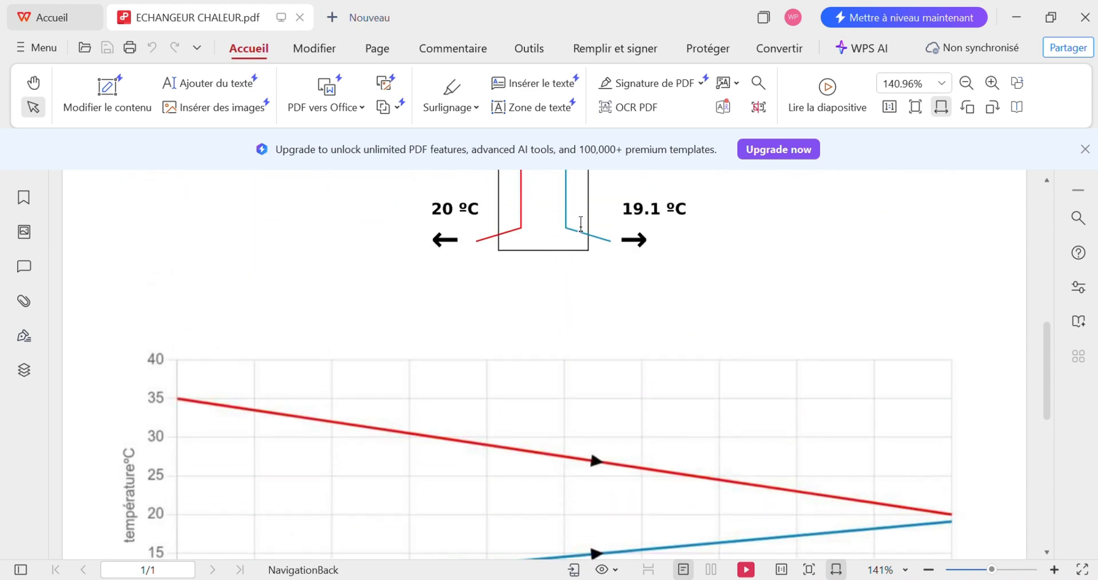
scroll(581, 223, "up", 10)
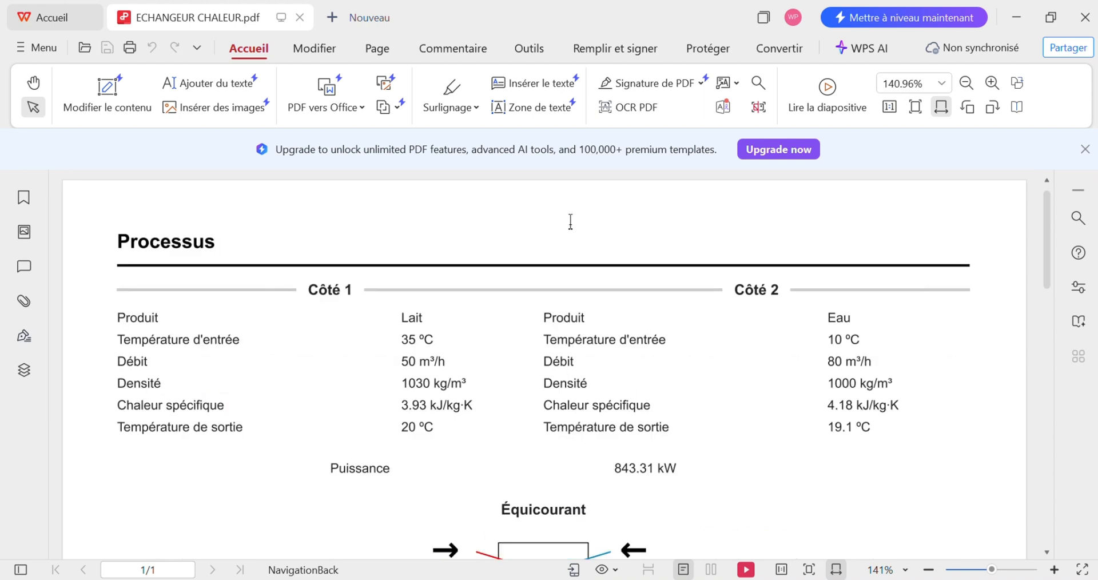